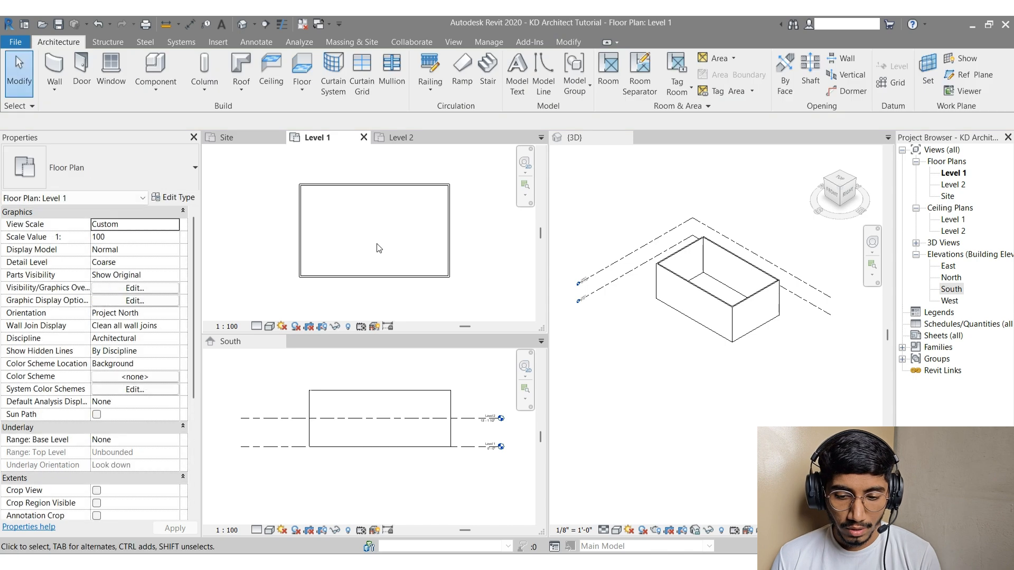
# Step: Start an architectural floor in the Level 1 plan and sketch a rectangular boundary between the outer corners of the walls
pyautogui.click(654, 344)
pyautogui.keyDown('shift'); pyautogui.moveTo(654, 344); pyautogui.dragTo(729, 338, button='middle'); pyautogui.keyUp('shift')
pyautogui.click(235, 224)
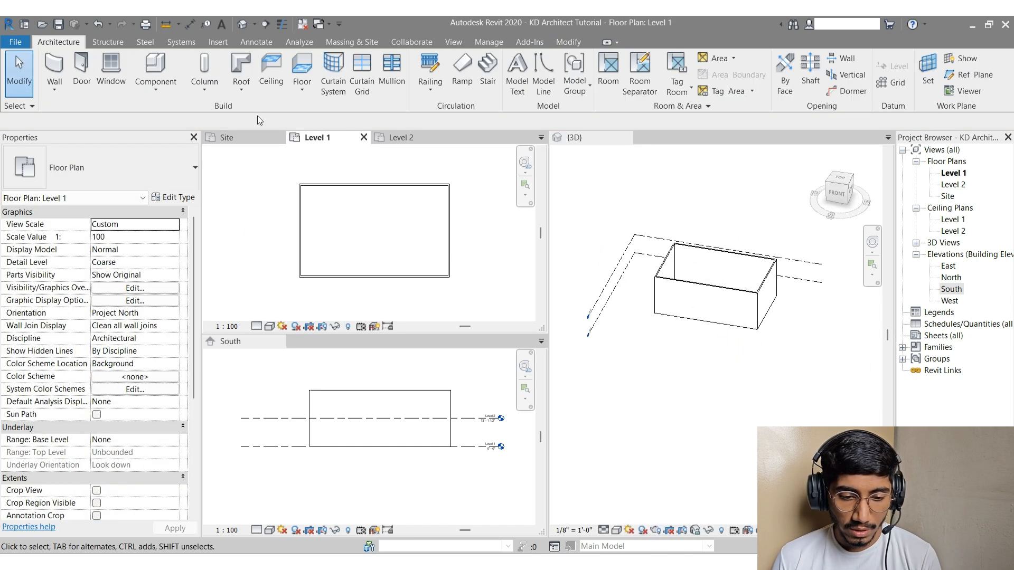
pyautogui.click(301, 86)
pyautogui.click(356, 109)
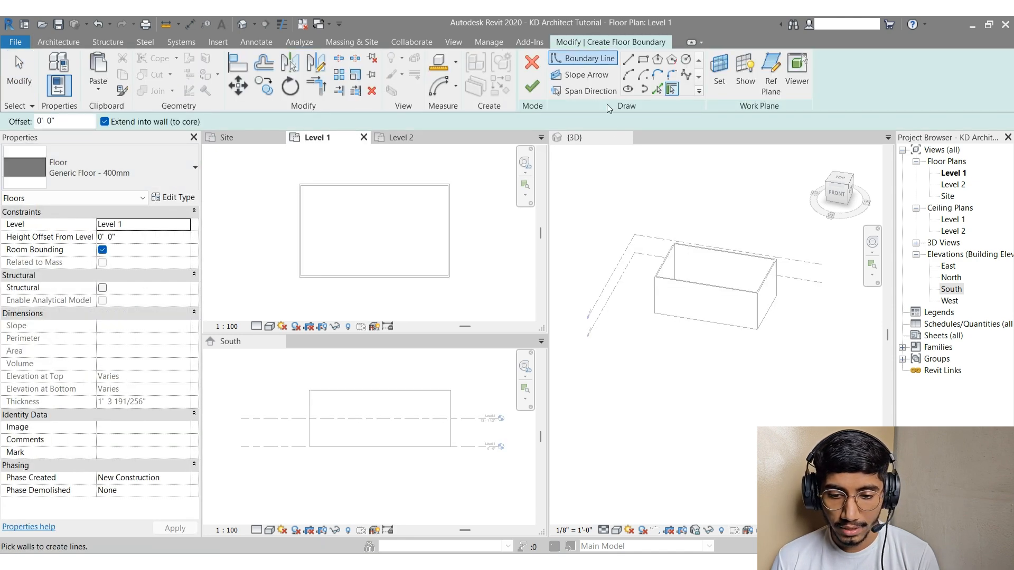
pyautogui.click(642, 59)
pyautogui.scroll(3, 310, 197)
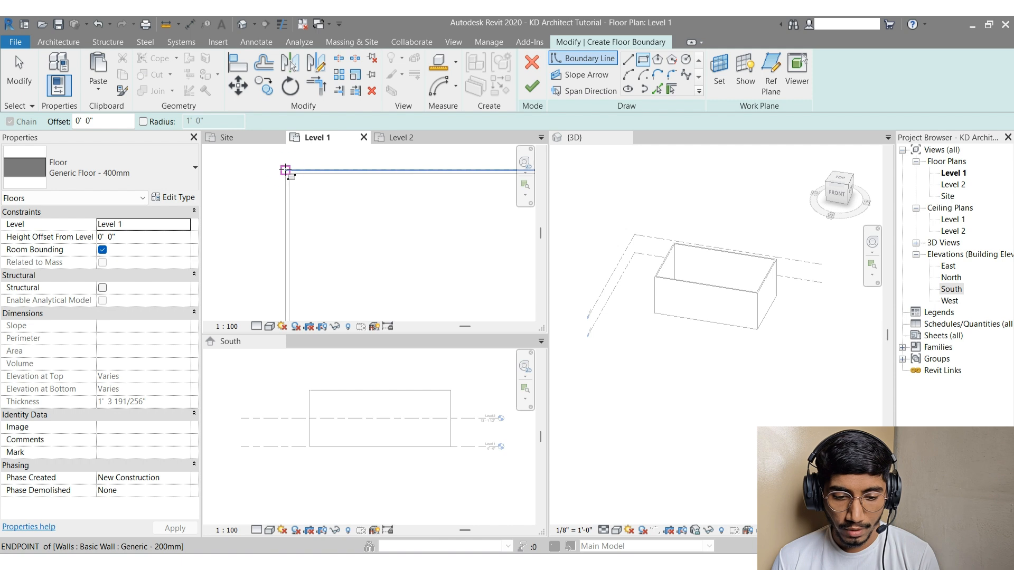
pyautogui.click(285, 170)
pyautogui.scroll(-3, 285, 170)
pyautogui.scroll(3, 412, 245)
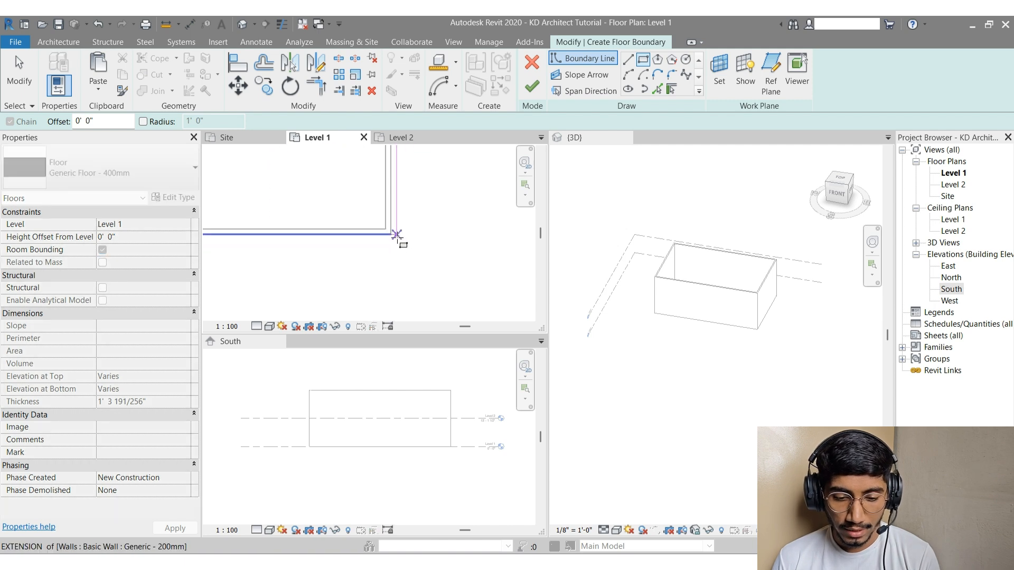
pyautogui.click(397, 234)
pyautogui.press('Escape')
pyautogui.press('Escape')
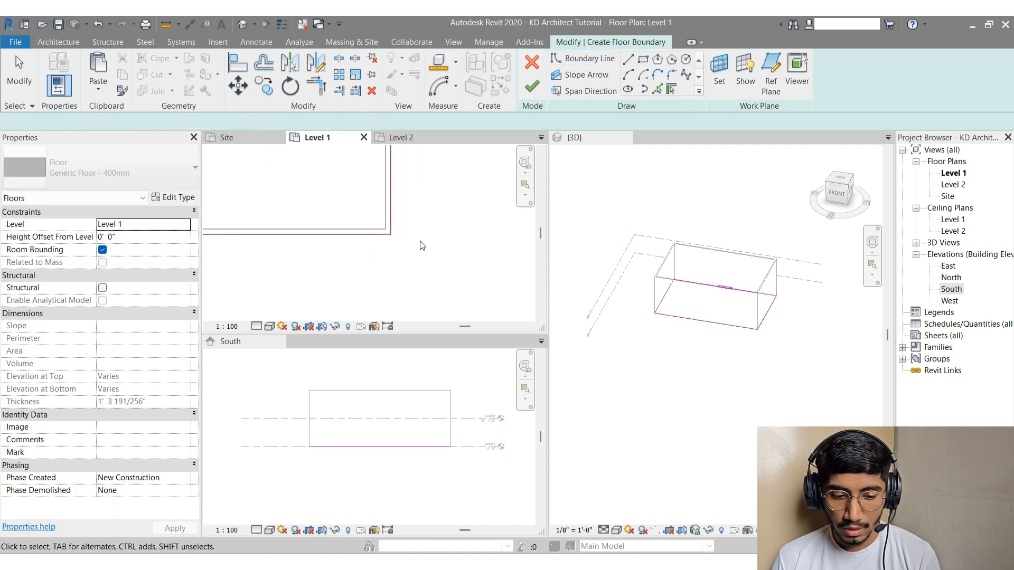
# Step: Finish the floor boundary sketch to create the Generic Floor - 400mm at Level 1
pyautogui.moveTo(422, 245); pyautogui.dragTo(476, 274, button='middle')
pyautogui.click(159, 226)
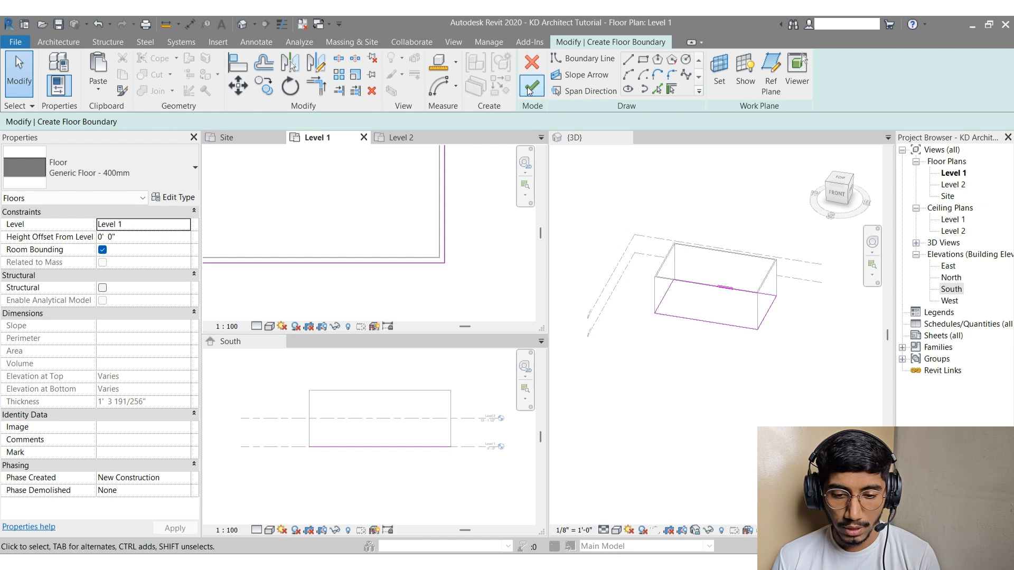
pyautogui.click(529, 89)
pyautogui.scroll(3, 739, 322)
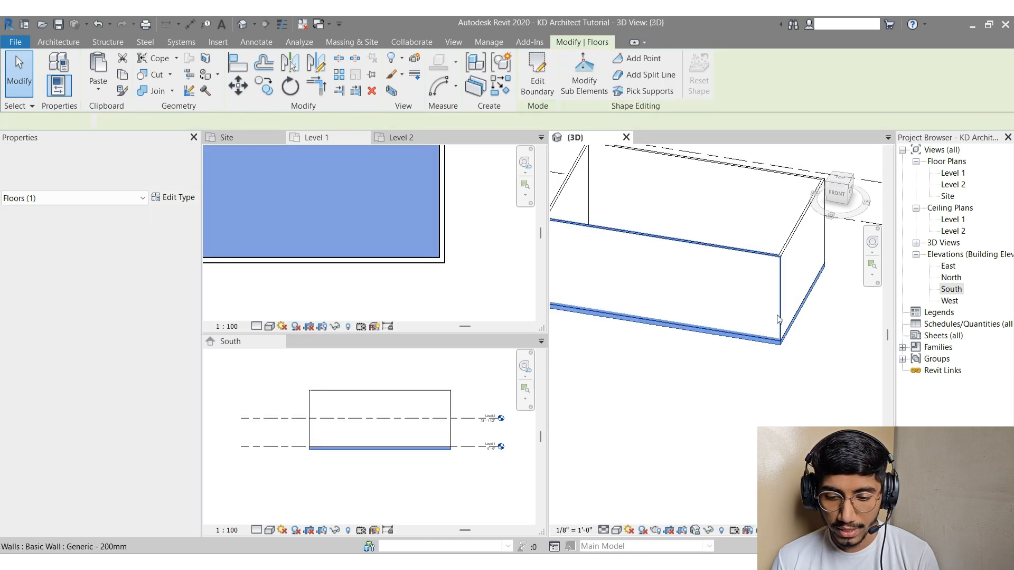
pyautogui.keyDown('shift'); pyautogui.moveTo(747, 381); pyautogui.dragTo(600, 351, button='middle'); pyautogui.keyUp('shift')
pyautogui.scroll(-3, 768, 373)
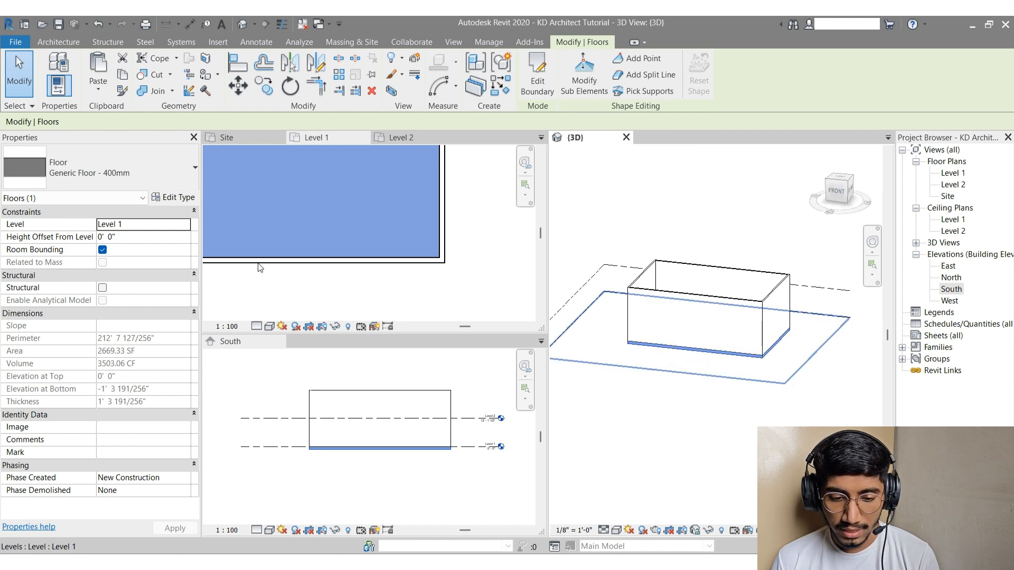
# Step: In the South elevation, copy the Level 1 floor and paste it aligned to Level 2 as the picked level
pyautogui.click(417, 402)
pyautogui.scroll(3, 333, 449)
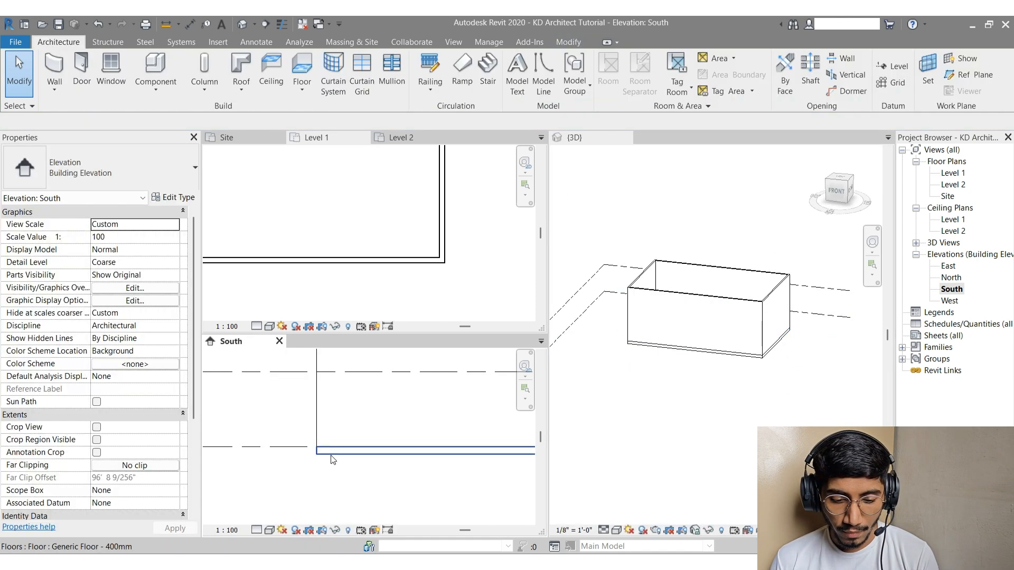
pyautogui.click(330, 451)
pyautogui.scroll(-3, 330, 451)
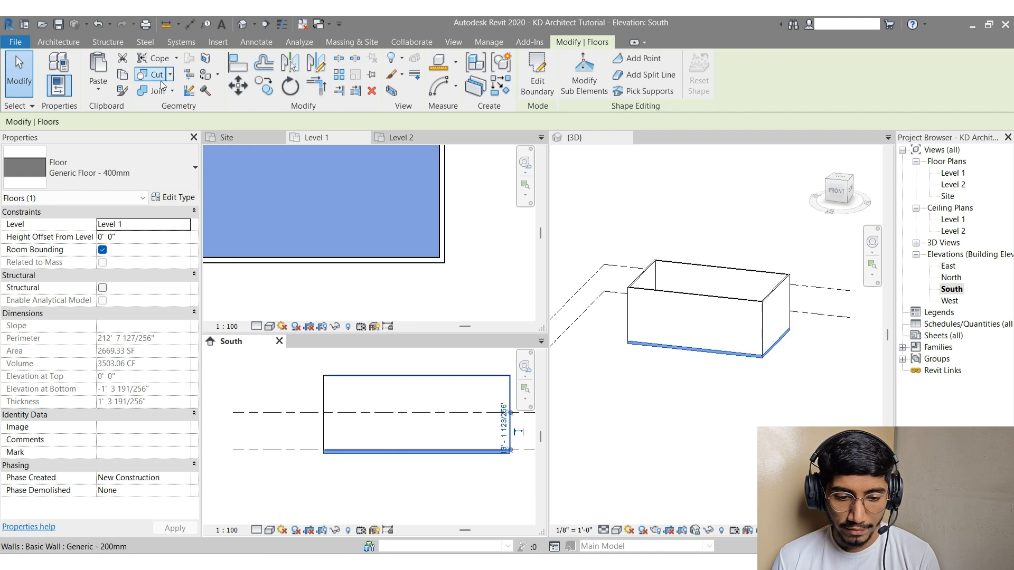
pyautogui.click(123, 75)
pyautogui.click(98, 85)
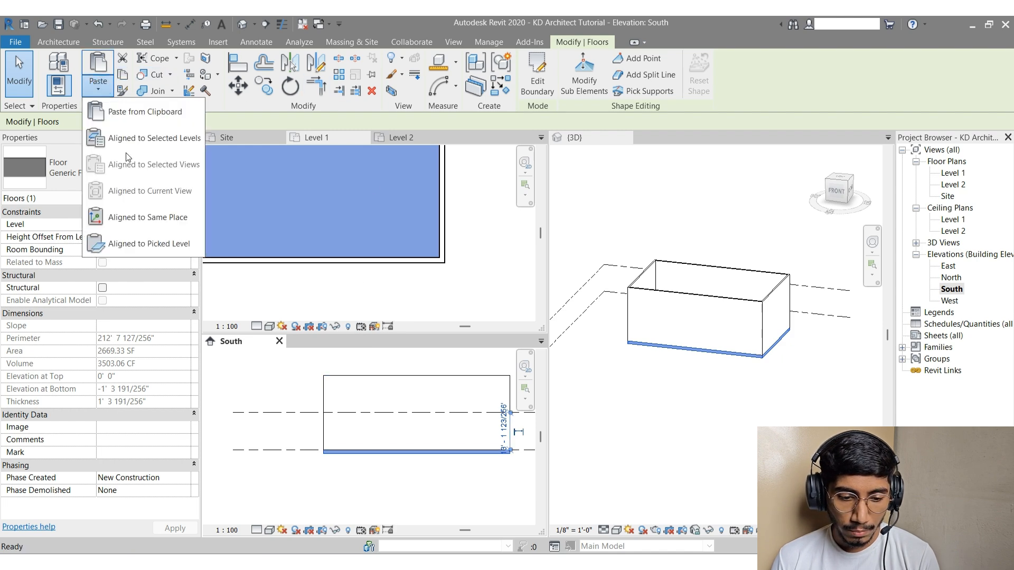
pyautogui.click(167, 243)
pyautogui.click(269, 412)
pyautogui.scroll(-2, 324, 432)
pyautogui.click(414, 466)
# Step: Examine the pasted upper floor in the South elevation and the 3D view
pyautogui.scroll(5, 415, 463)
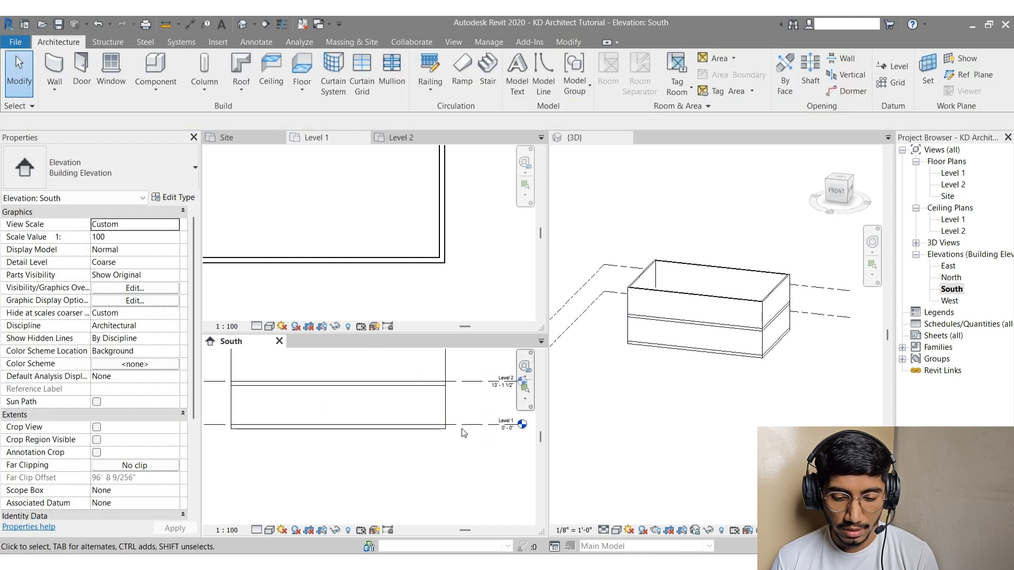
pyautogui.moveTo(430, 442); pyautogui.dragTo(437, 484, button='middle')
pyautogui.click(446, 396)
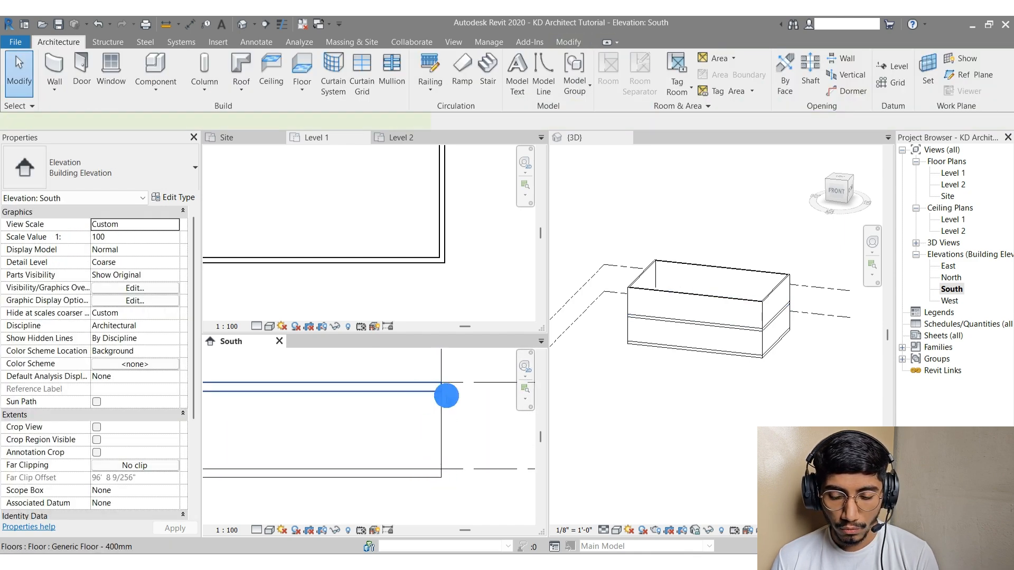
pyautogui.click(752, 423)
pyautogui.keyDown('shift'); pyautogui.moveTo(797, 381); pyautogui.dragTo(770, 364, button='middle'); pyautogui.keyUp('shift')
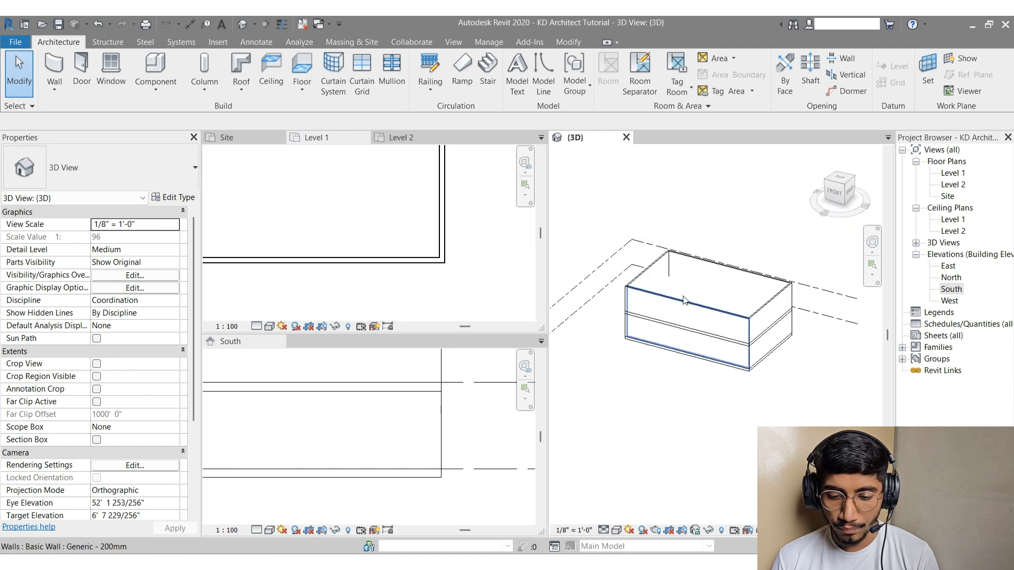
pyautogui.click(323, 424)
pyautogui.scroll(-3, 474, 435)
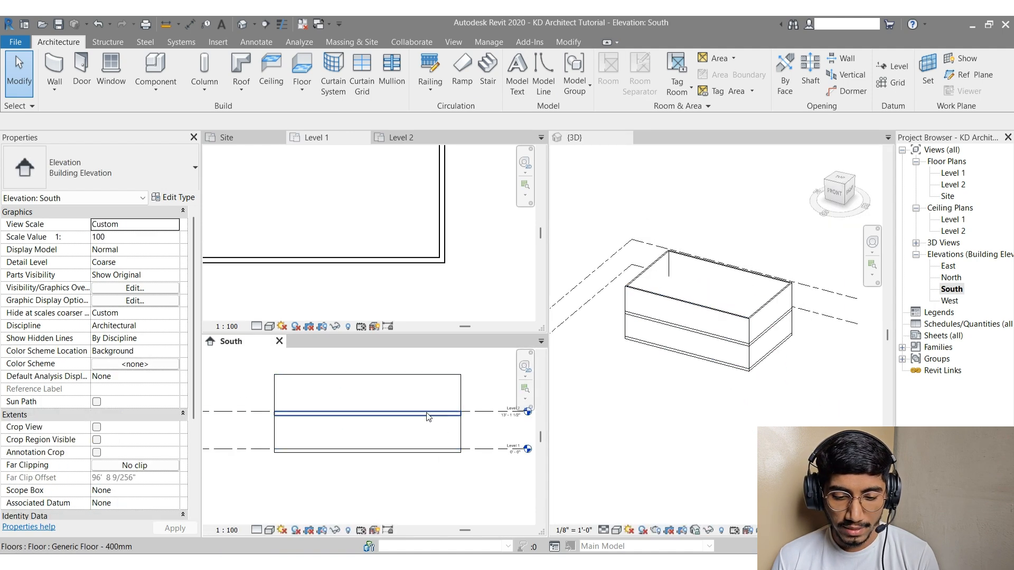
pyautogui.click(468, 297)
pyautogui.scroll(-5, 417, 249)
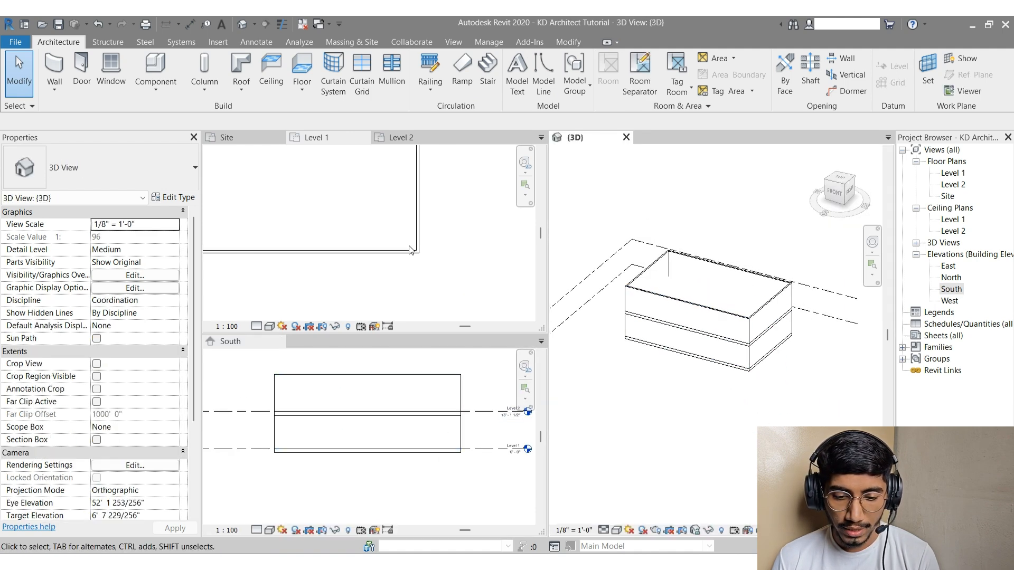
# Step: Start a Roof by Footprint in the Site plan and accept Level 2 as its base level
pyautogui.click(233, 138)
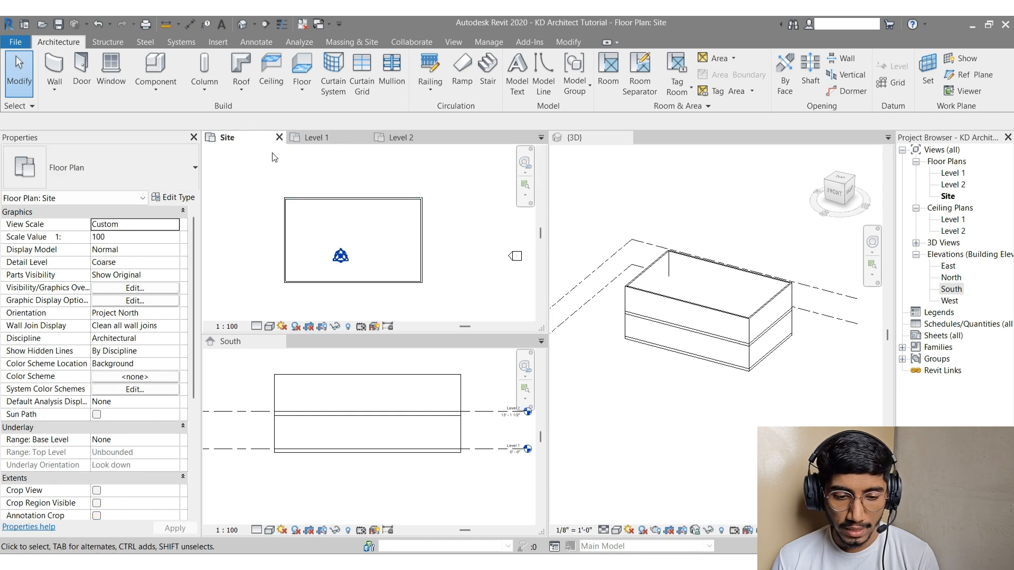
pyautogui.click(244, 90)
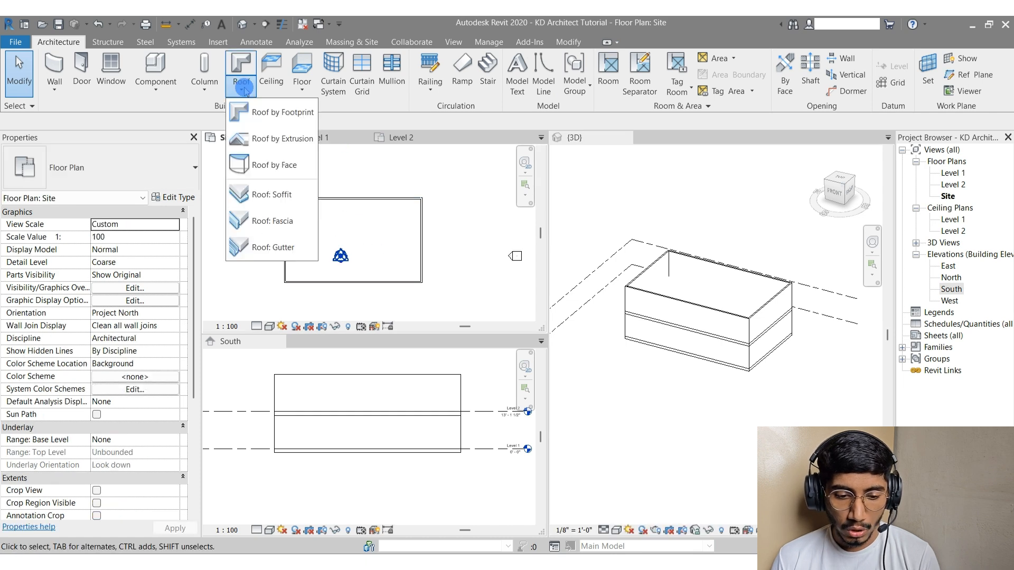
pyautogui.click(277, 112)
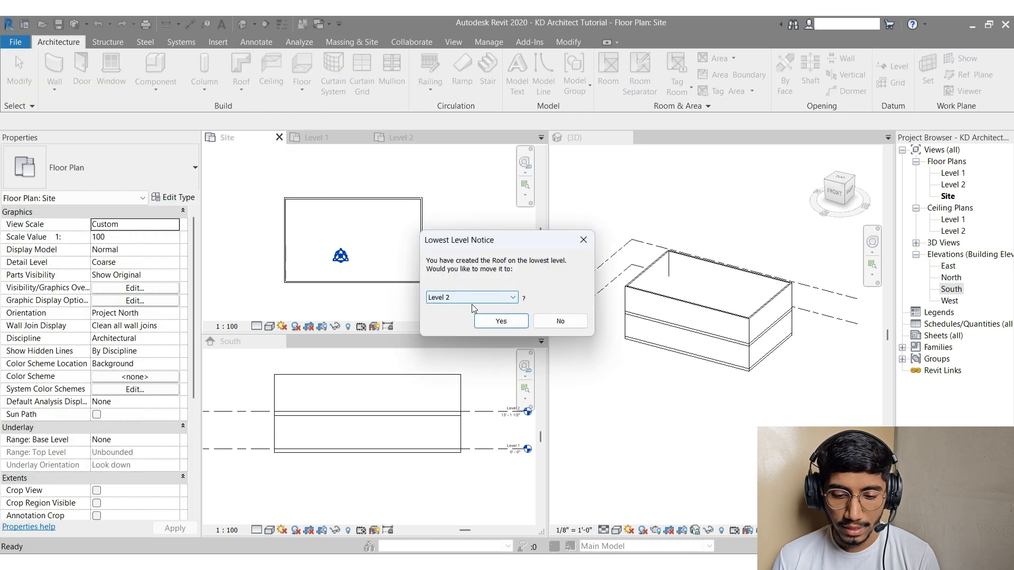
pyautogui.click(498, 322)
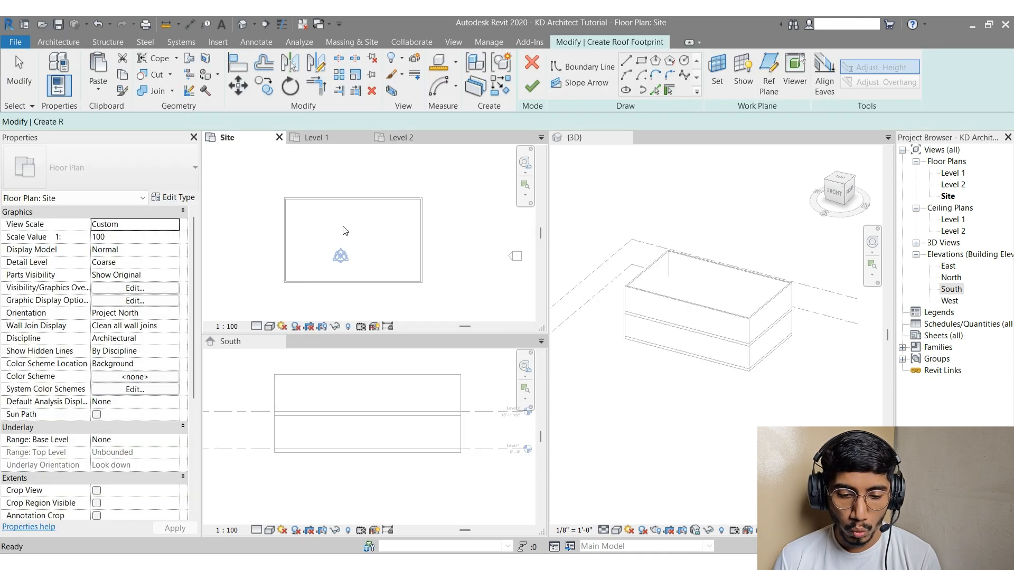
# Step: Sketch a rectangular, slope-defining roof footprint between the outer wall corners and finish the roof
pyautogui.click(641, 60)
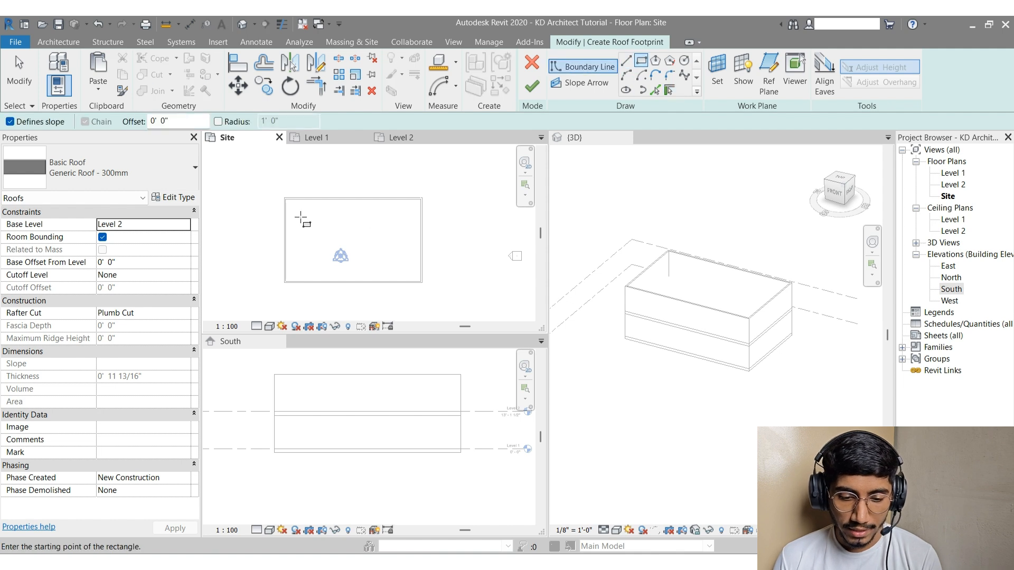
pyautogui.click(260, 173)
pyautogui.click(403, 270)
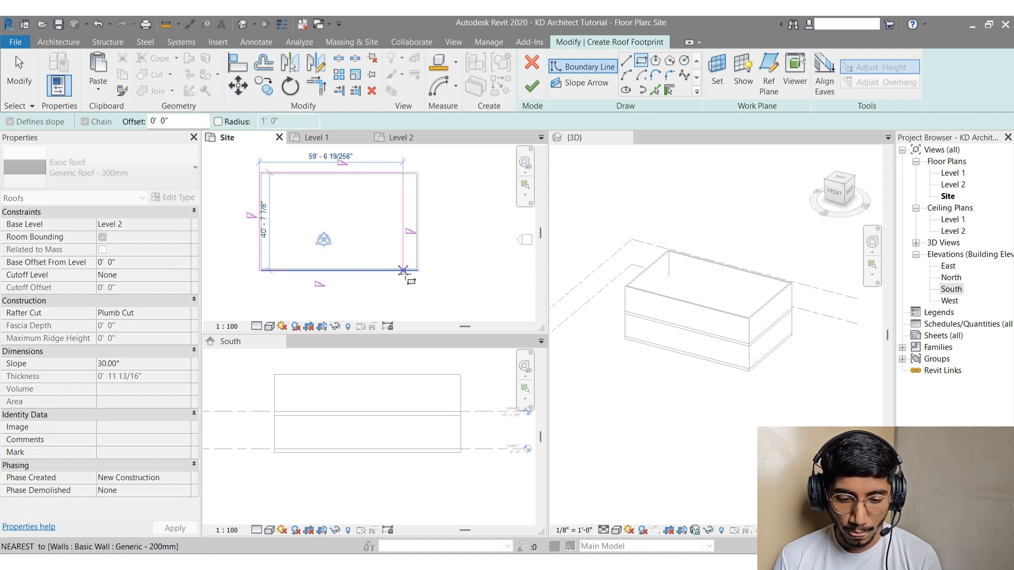
pyautogui.scroll(3, 405, 273)
pyautogui.click(429, 267)
pyautogui.press('Escape')
pyautogui.scroll(-4, 469, 242)
pyautogui.click(533, 87)
pyautogui.click(587, 300)
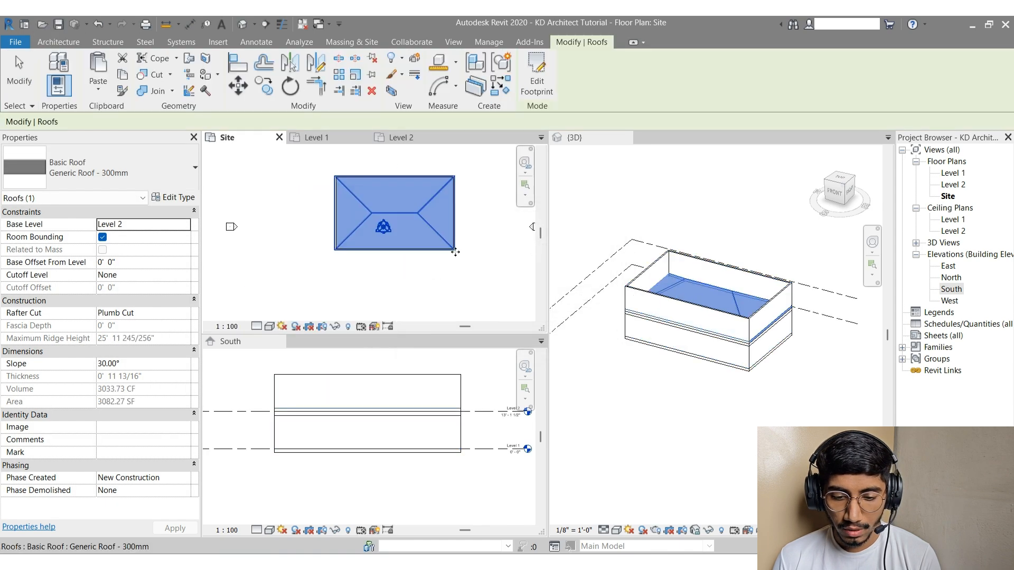
pyautogui.press('Escape')
# Step: Select the hip roof and move it vertically up 18' in the South elevation, above the walls
pyautogui.click(726, 423)
pyautogui.click(721, 301)
pyautogui.scroll(-1, 648, 424)
pyautogui.keyDown('shift'); pyautogui.moveTo(649, 424); pyautogui.dragTo(703, 417, button='middle'); pyautogui.keyUp('shift')
pyautogui.click(426, 472)
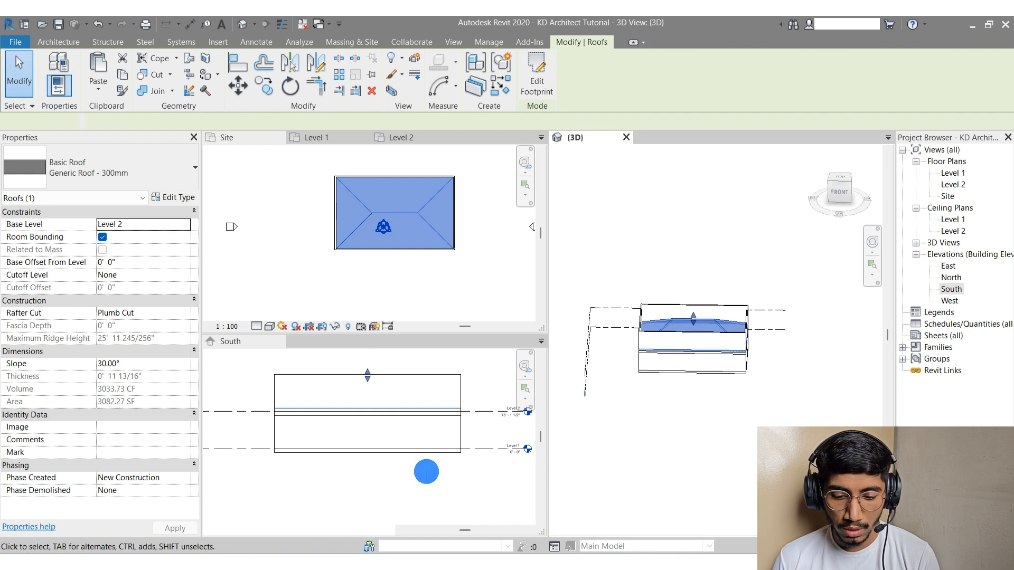
pyautogui.scroll(3, 261, 406)
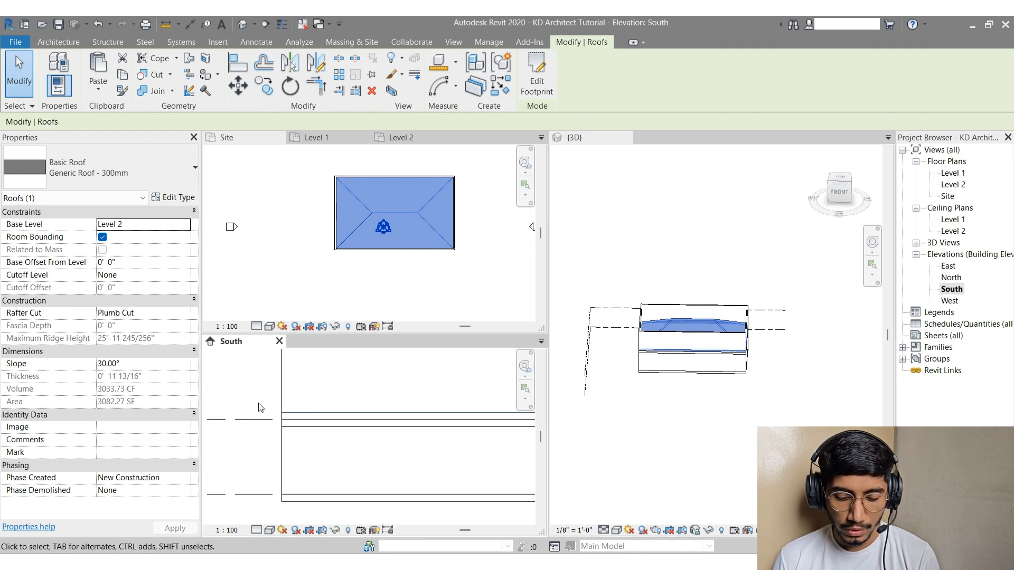
pyautogui.click(238, 86)
pyautogui.scroll(2, 297, 432)
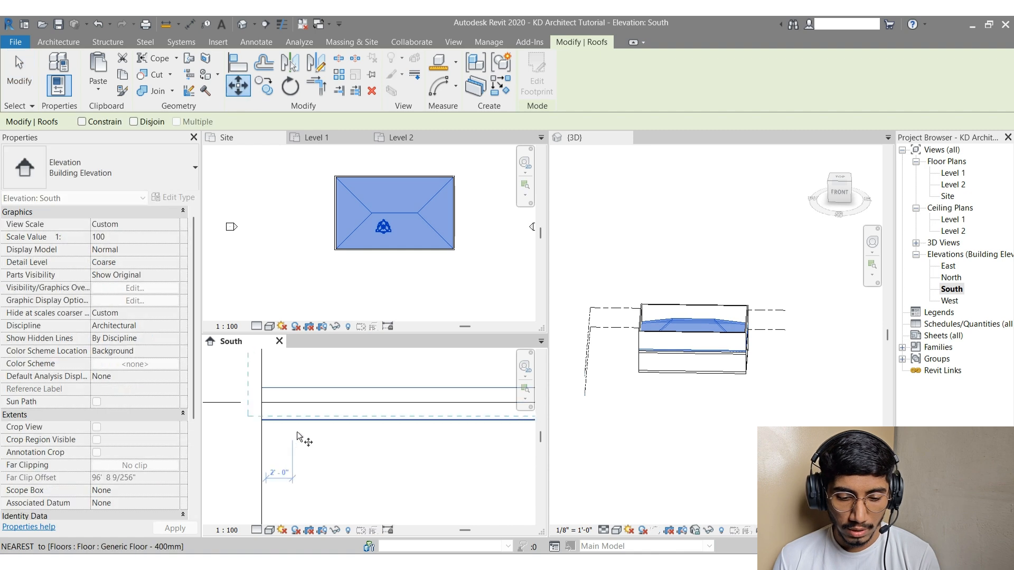
pyautogui.click(264, 391)
pyautogui.scroll(-5, 305, 453)
pyautogui.scroll(2, 299, 422)
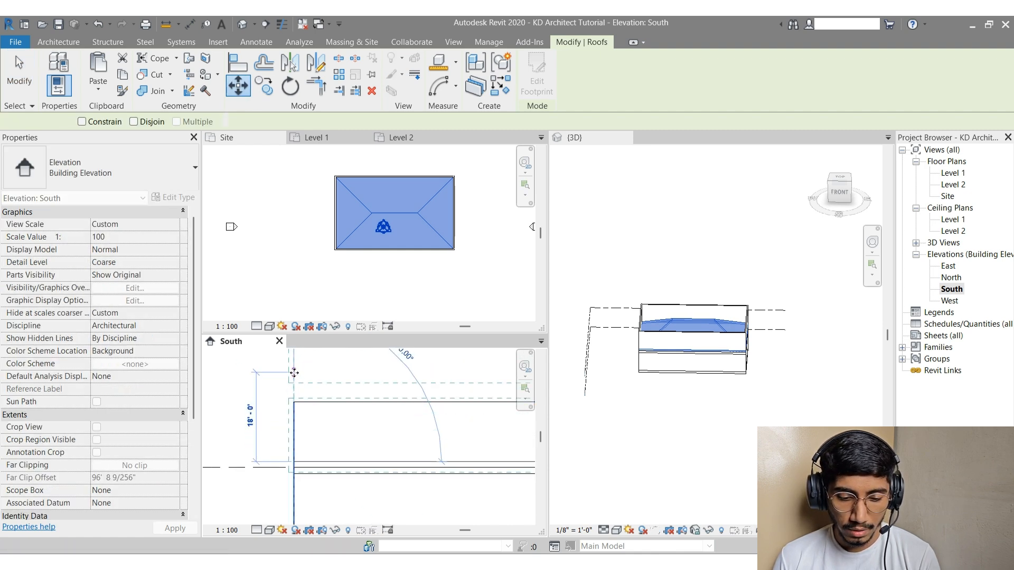
pyautogui.click(290, 369)
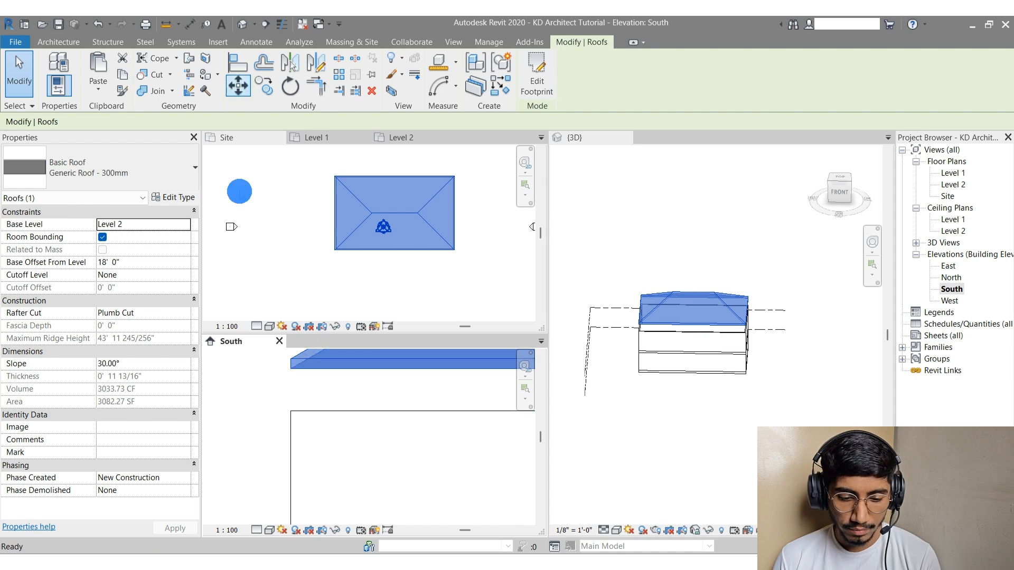
# Step: Move the roof down about 4' 6" so that it rests on top of the walls
pyautogui.press('m')
pyautogui.press('v')
pyautogui.click(308, 360)
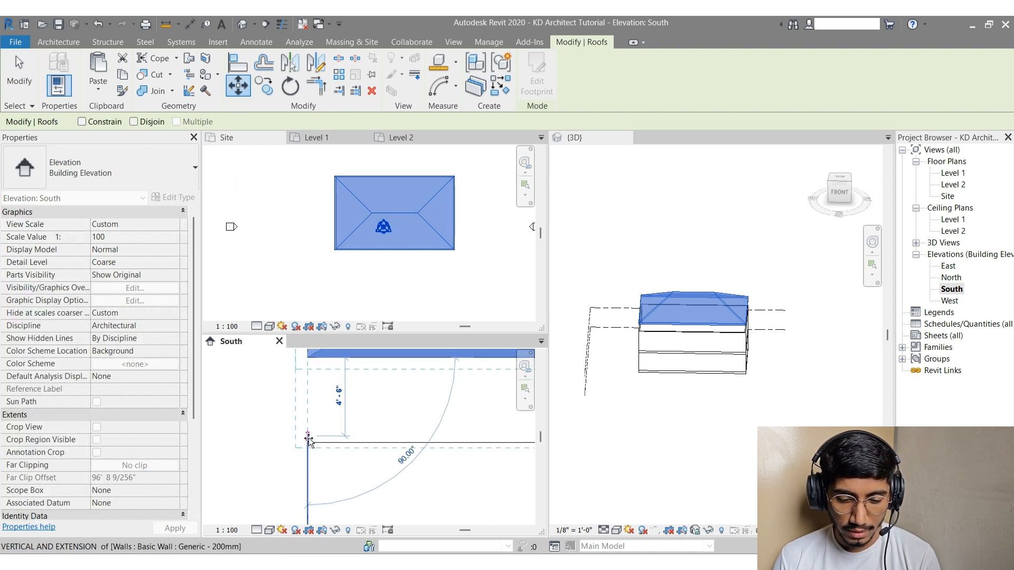
pyautogui.click(307, 437)
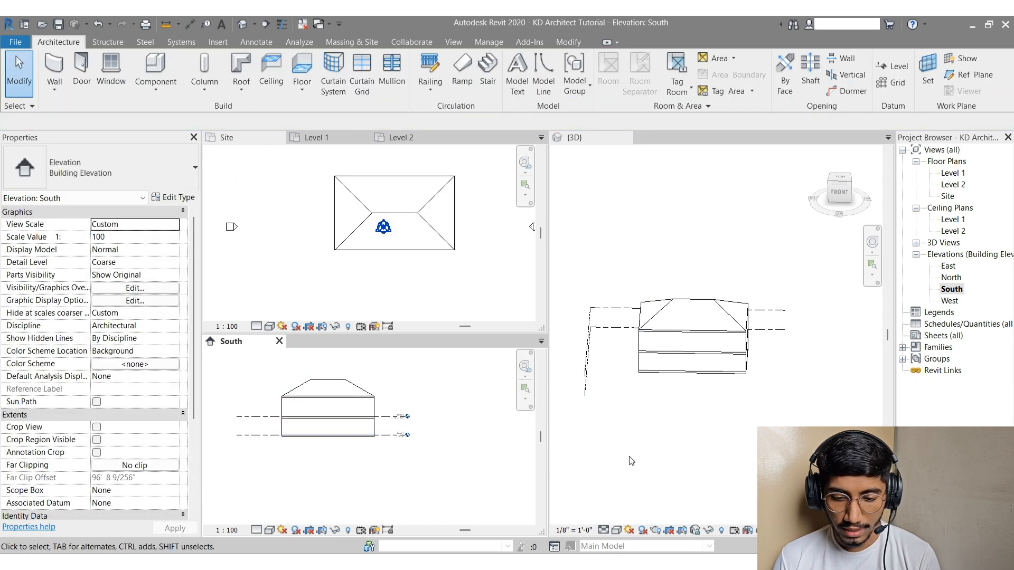
pyautogui.keyDown('shift'); pyautogui.moveTo(632, 461); pyautogui.dragTo(653, 457, button='middle'); pyautogui.keyUp('shift')
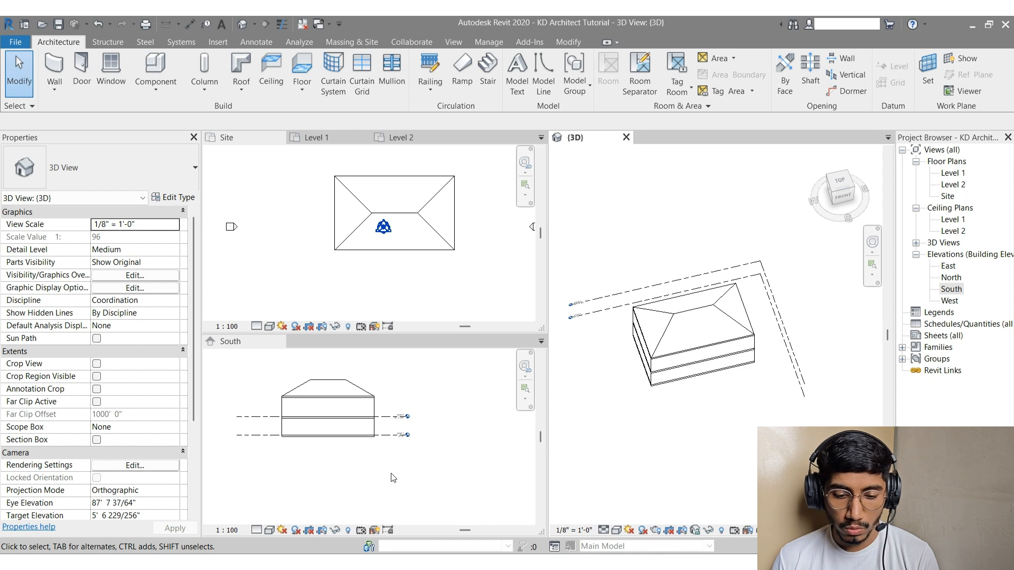
pyautogui.click(667, 216)
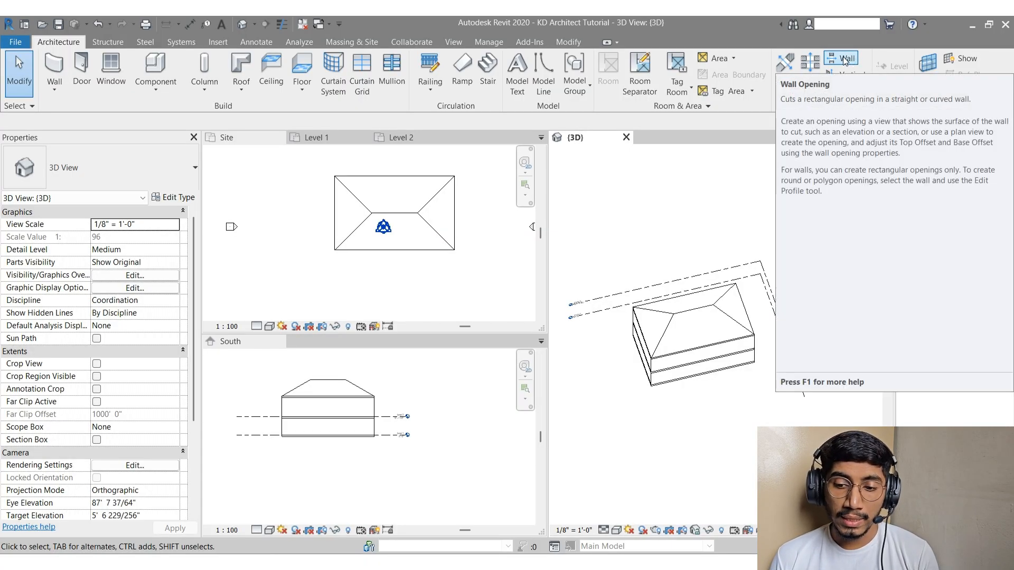
pyautogui.click(681, 210)
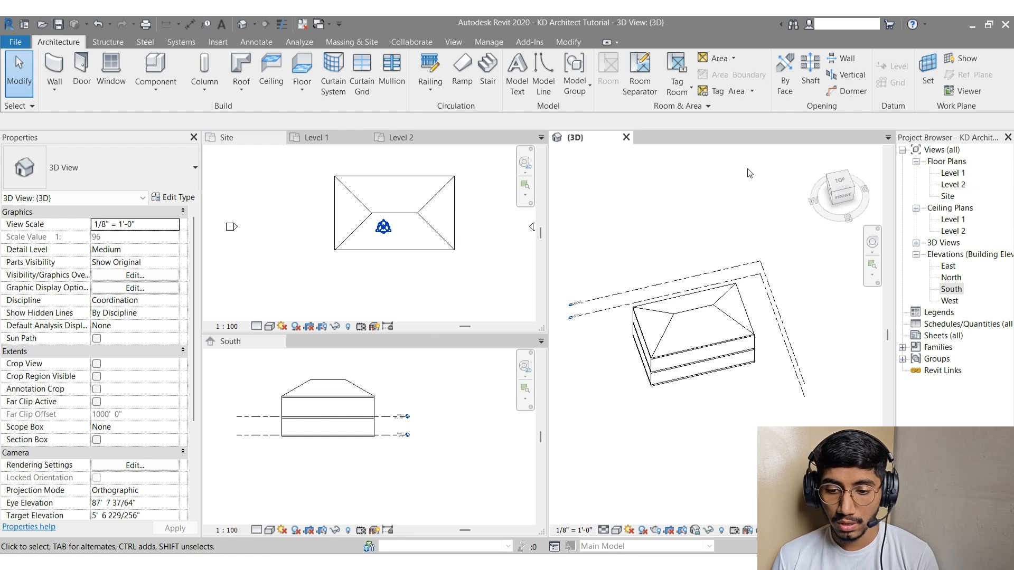
pyautogui.click(480, 248)
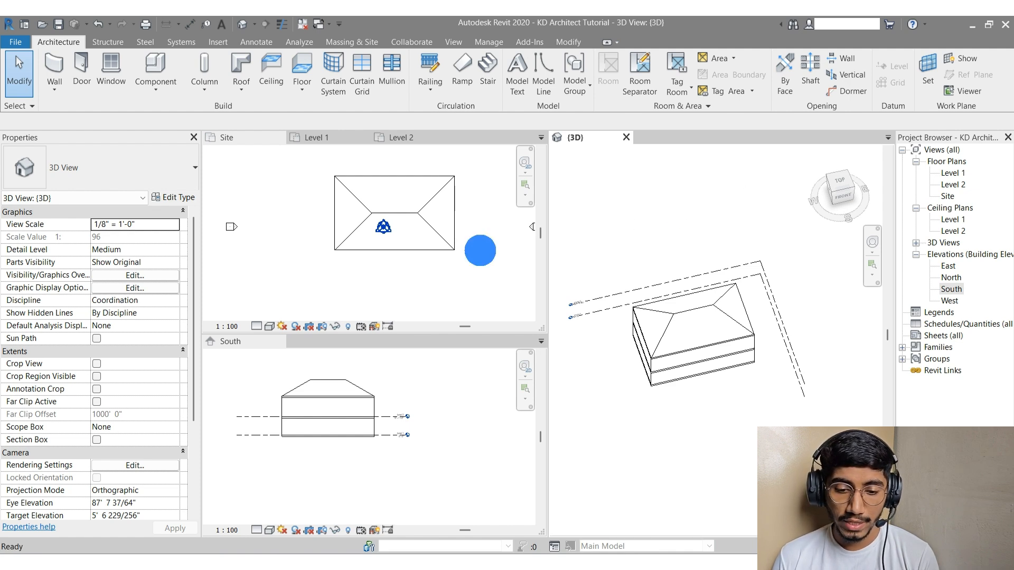
pyautogui.scroll(1, 445, 222)
pyautogui.moveTo(446, 222); pyautogui.dragTo(414, 243, button='middle')
pyautogui.click(685, 362)
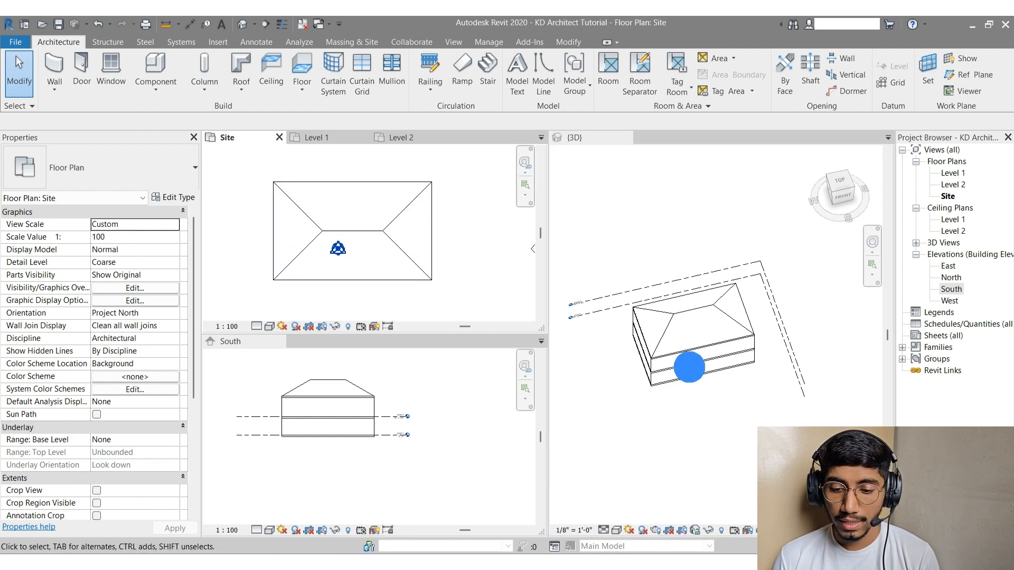
# Step: Start a By Face opening and examine from several sides which planar faces of the roof and floors can be picked
pyautogui.scroll(3, 708, 289)
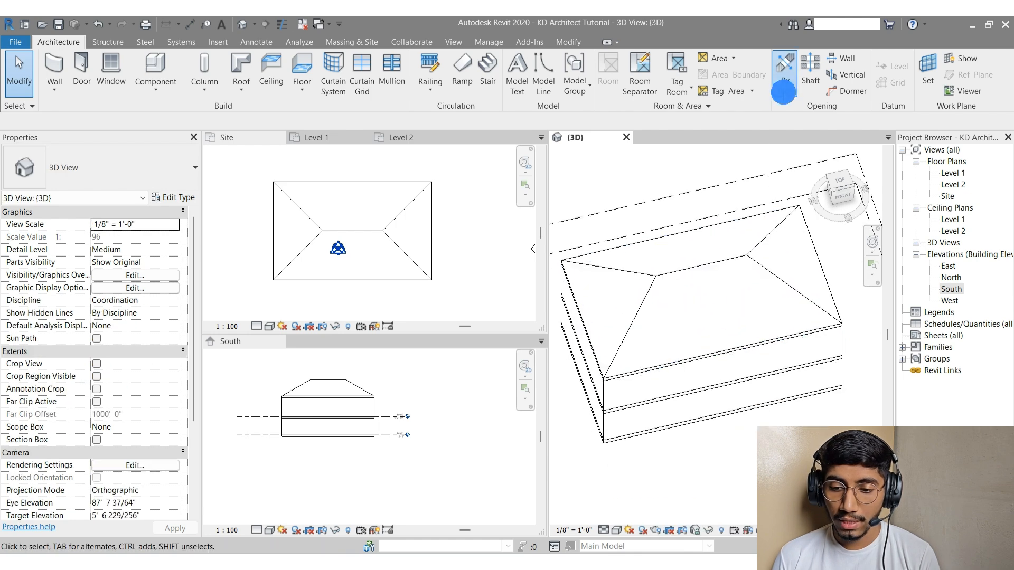
pyautogui.click(785, 77)
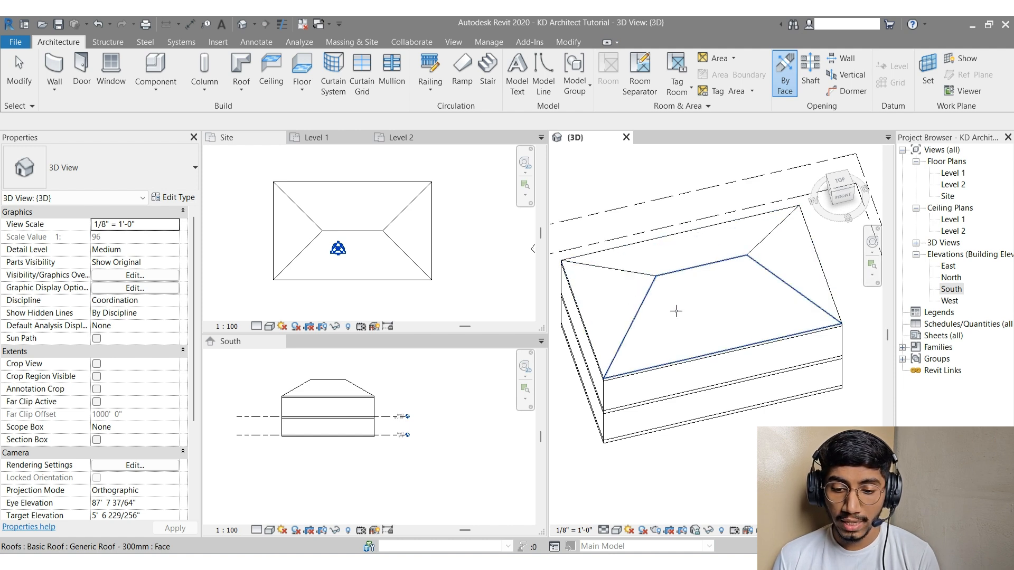
pyautogui.scroll(5, 707, 326)
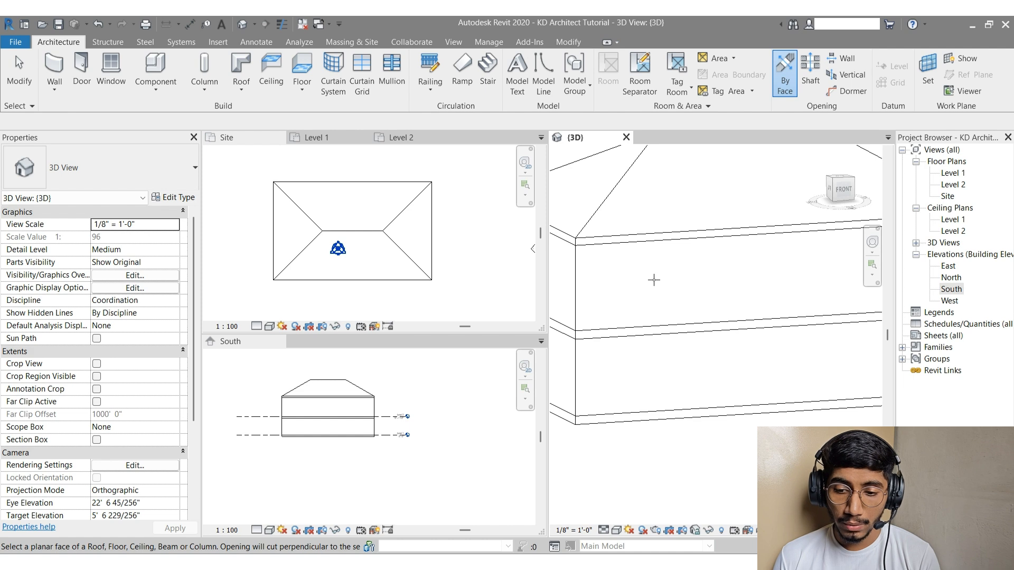
pyautogui.keyDown('shift'); pyautogui.moveTo(646, 274); pyautogui.dragTo(725, 288, button='middle'); pyautogui.keyUp('shift')
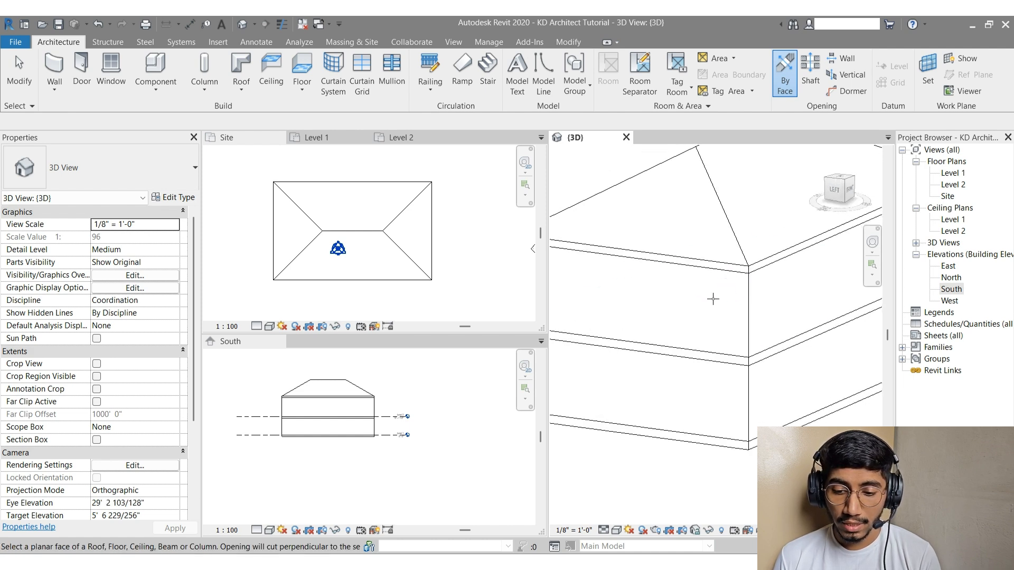
pyautogui.scroll(3, 712, 298)
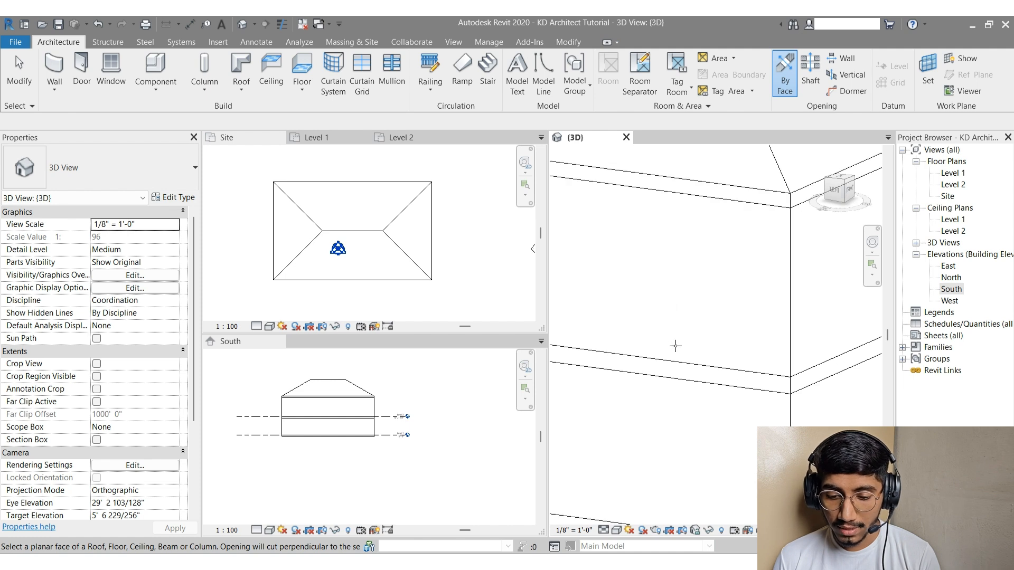
pyautogui.scroll(-3, 669, 363)
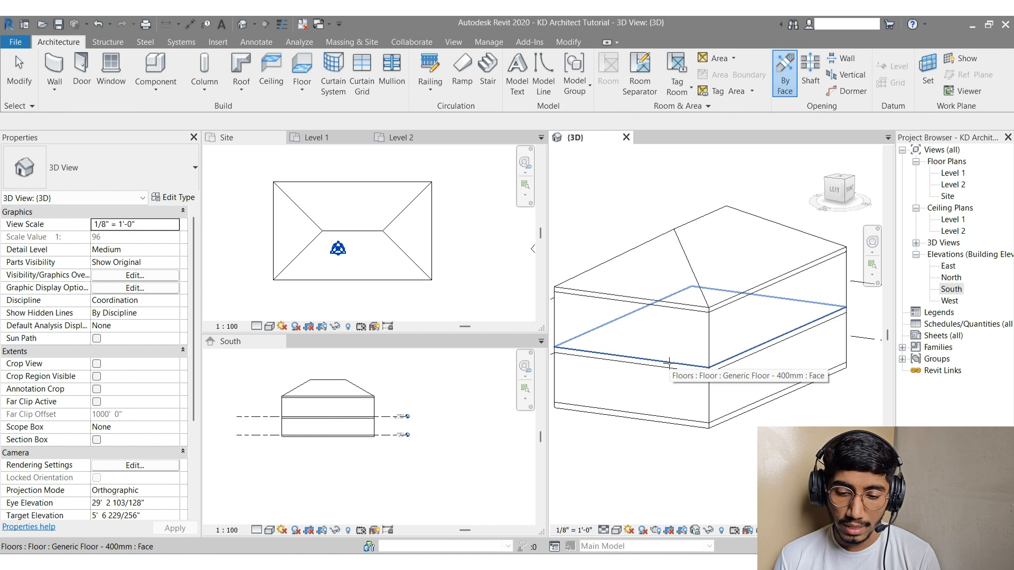
pyautogui.scroll(-2, 669, 363)
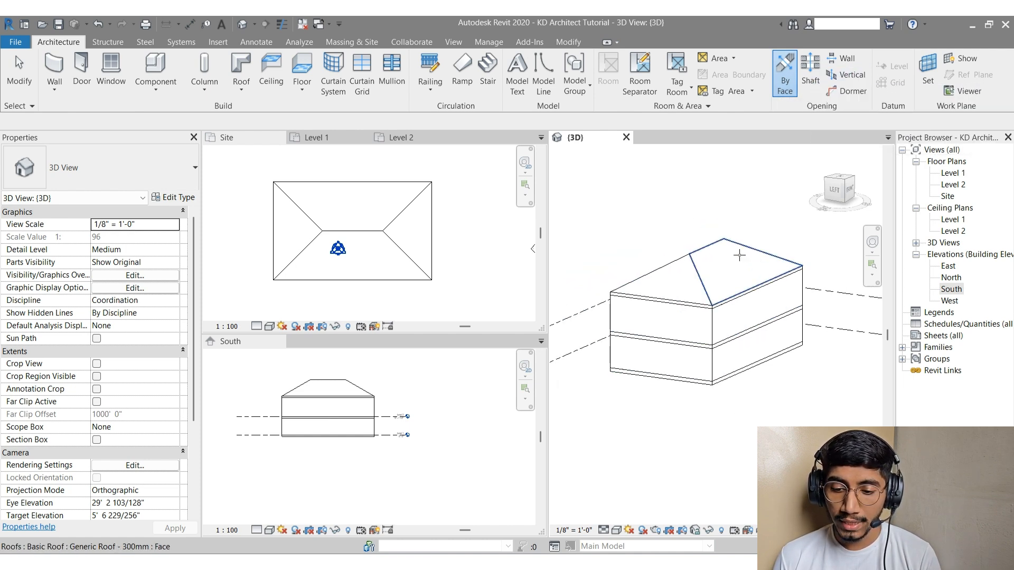
pyautogui.scroll(2, 709, 270)
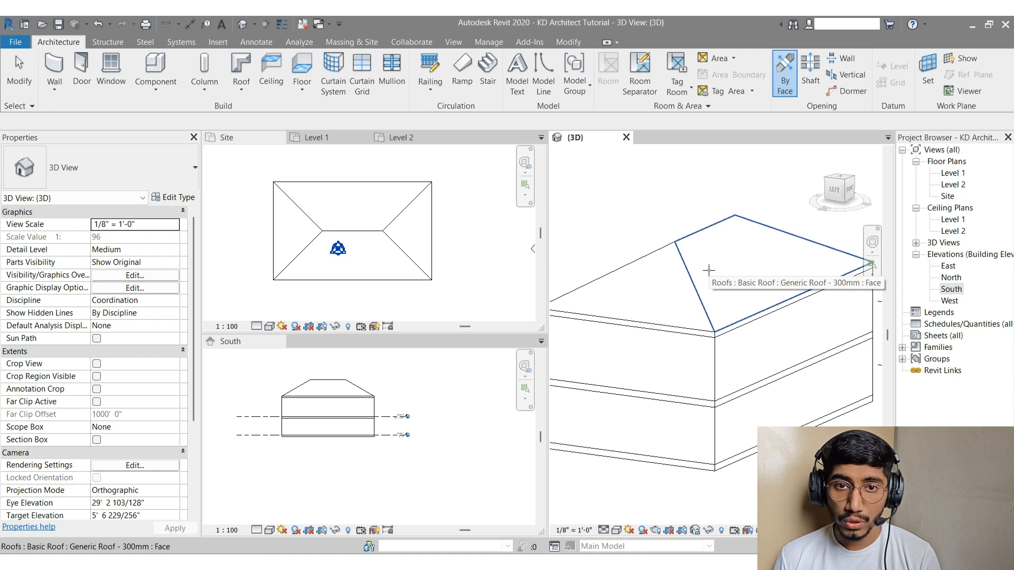
pyautogui.scroll(-2, 709, 270)
pyautogui.keyDown('shift'); pyautogui.moveTo(803, 267); pyautogui.dragTo(758, 319, button='middle'); pyautogui.keyUp('shift')
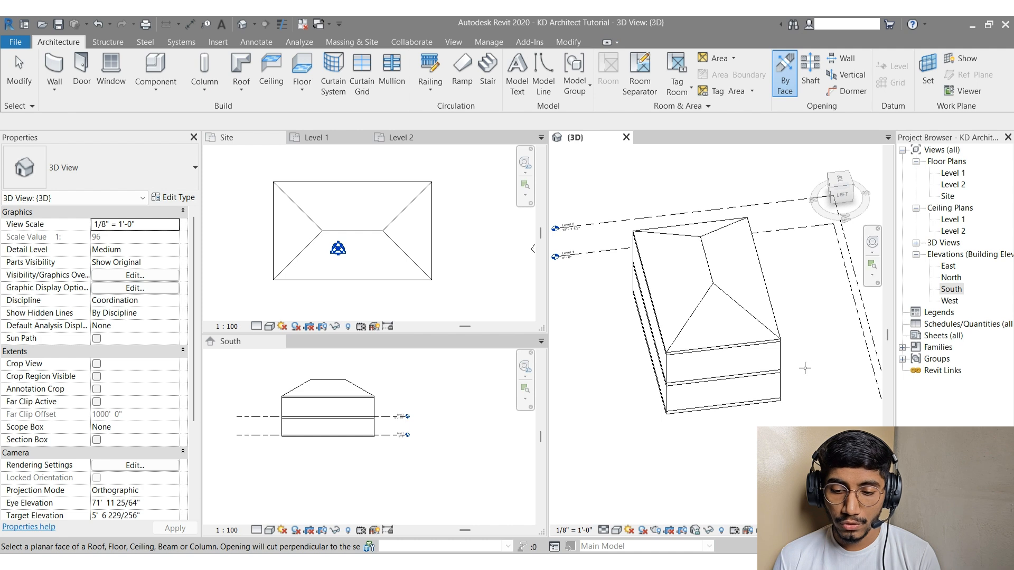
pyautogui.scroll(3, 716, 315)
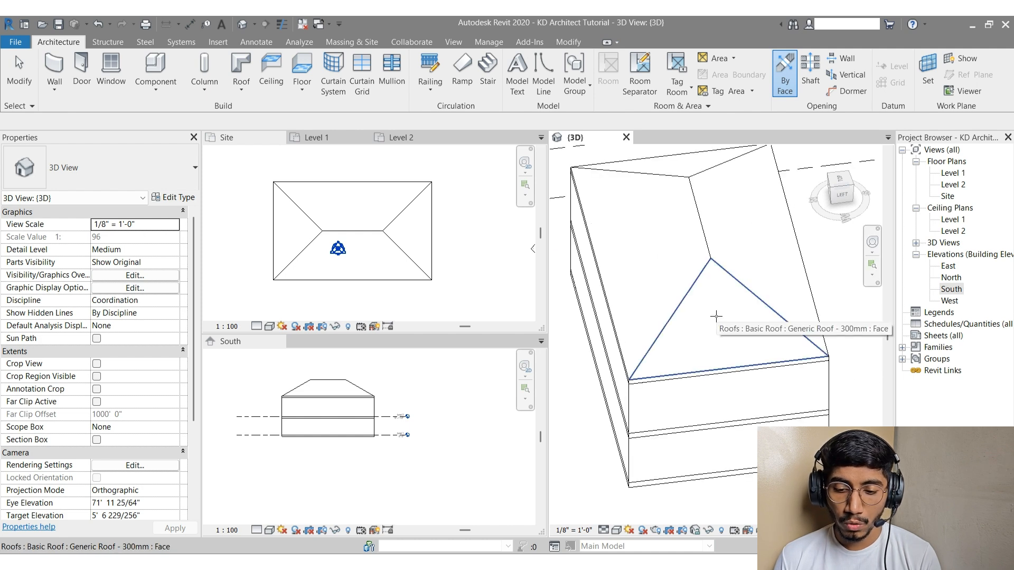
pyautogui.scroll(-3, 710, 312)
pyautogui.keyDown('shift'); pyautogui.moveTo(702, 349); pyautogui.dragTo(692, 297, button='middle'); pyautogui.keyUp('shift')
pyautogui.scroll(2, 692, 297)
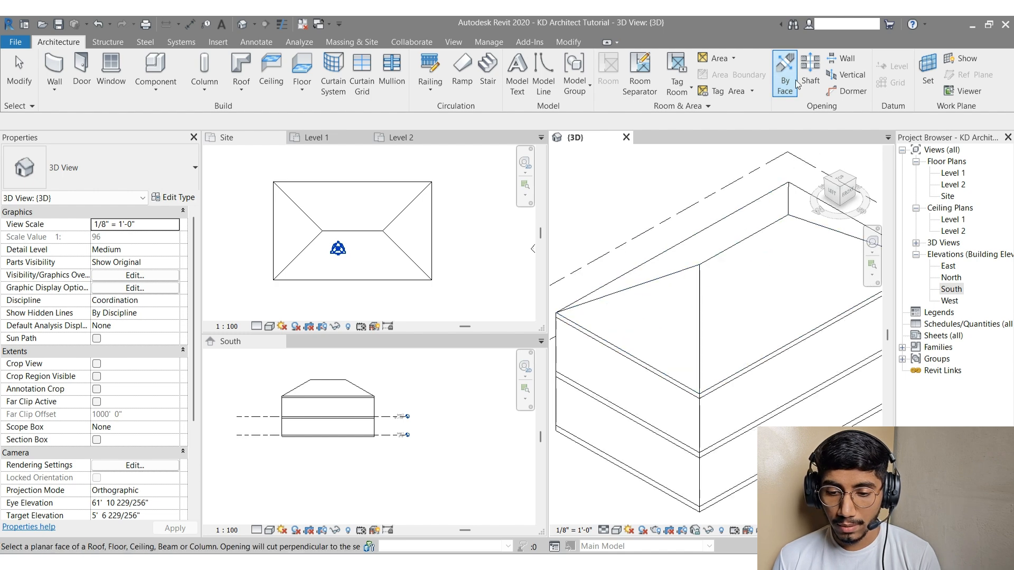
# Step: Pick the front (south) slope of the hip roof as the host face for a By Face opening and view it from the top
pyautogui.click(787, 84)
pyautogui.moveTo(727, 268)
pyautogui.keyDown('shift'); pyautogui.mouseDown(button='middle')
pyautogui.moveTo(670, 271)
pyautogui.moveTo(736, 296)
pyautogui.mouseUp(button='middle'); pyautogui.keyUp('shift')
pyautogui.click(736, 297)
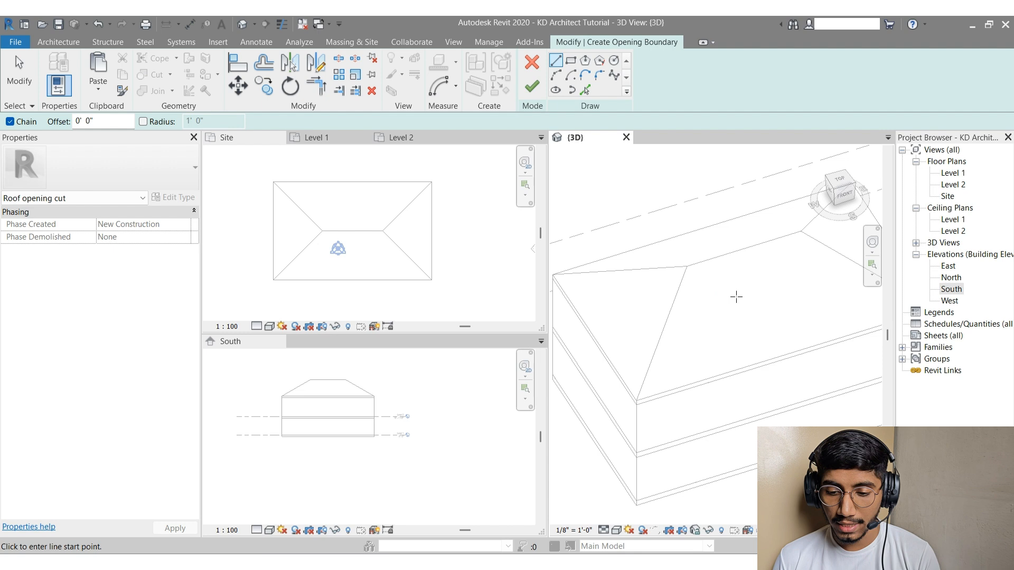
pyautogui.keyDown('shift'); pyautogui.moveTo(804, 300); pyautogui.dragTo(775, 317, button='middle'); pyautogui.keyUp('shift')
pyautogui.click(841, 181)
pyautogui.scroll(5, 737, 316)
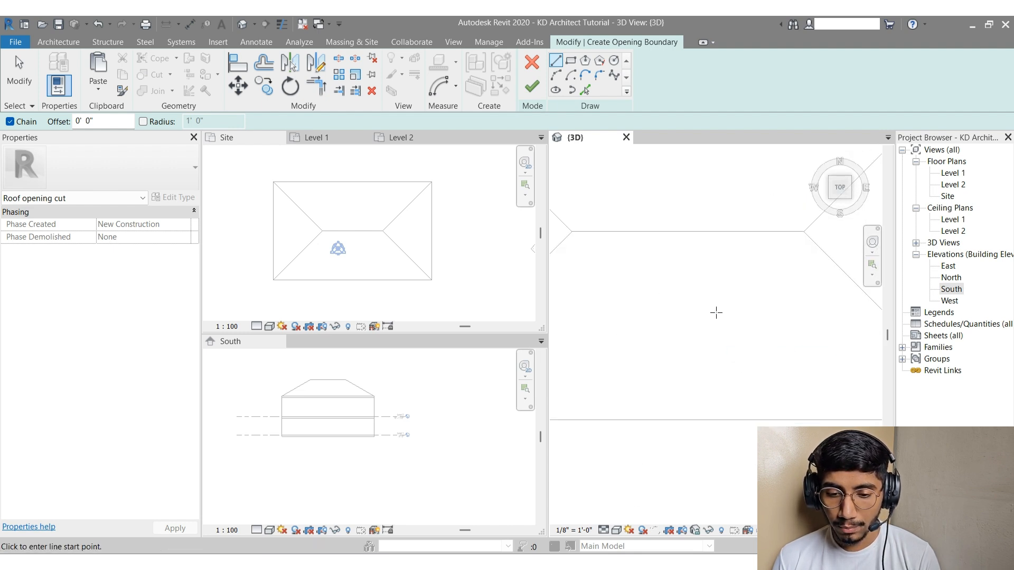
# Step: Sketch a rectangular opening boundary on the south roof slope below the ridge and finish the opening
pyautogui.click(570, 60)
pyautogui.scroll(-2, 684, 281)
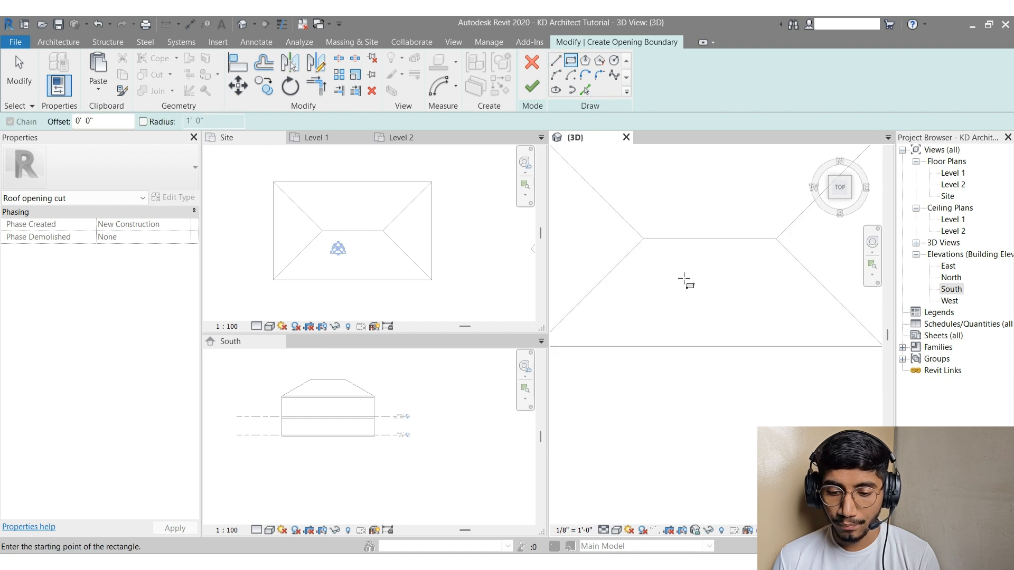
pyautogui.click(676, 275)
pyautogui.click(759, 312)
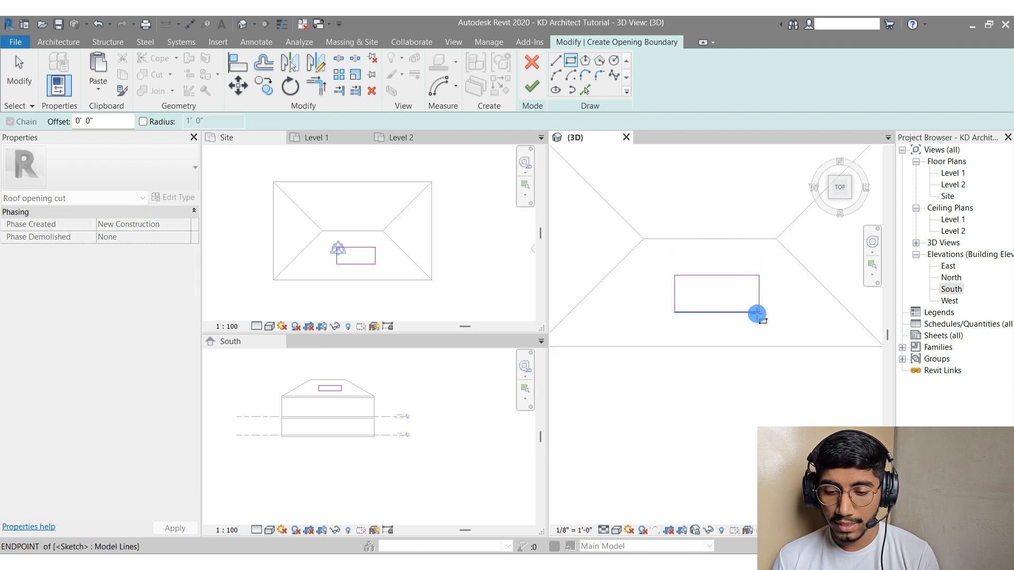
pyautogui.press('Escape')
pyautogui.click(532, 87)
# Step: Examine from several angles how the rectangular opening cuts through the roof slope, then clear the selection
pyautogui.keyDown('shift'); pyautogui.moveTo(695, 338); pyautogui.dragTo(776, 339, button='middle'); pyautogui.keyUp('shift')
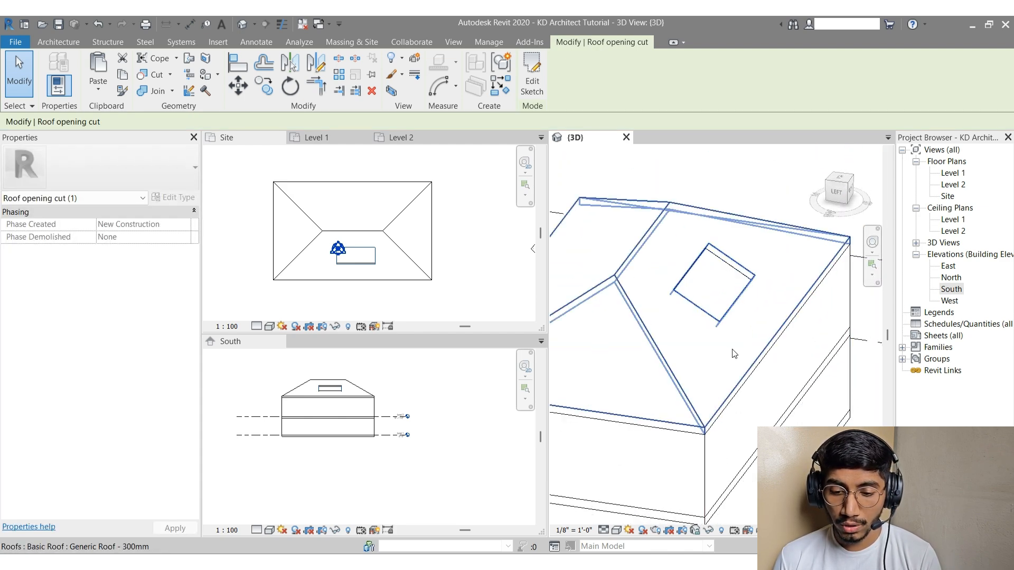
pyautogui.keyDown('shift'); pyautogui.moveTo(712, 340); pyautogui.dragTo(752, 321, button='middle'); pyautogui.keyUp('shift')
pyautogui.scroll(3, 737, 294)
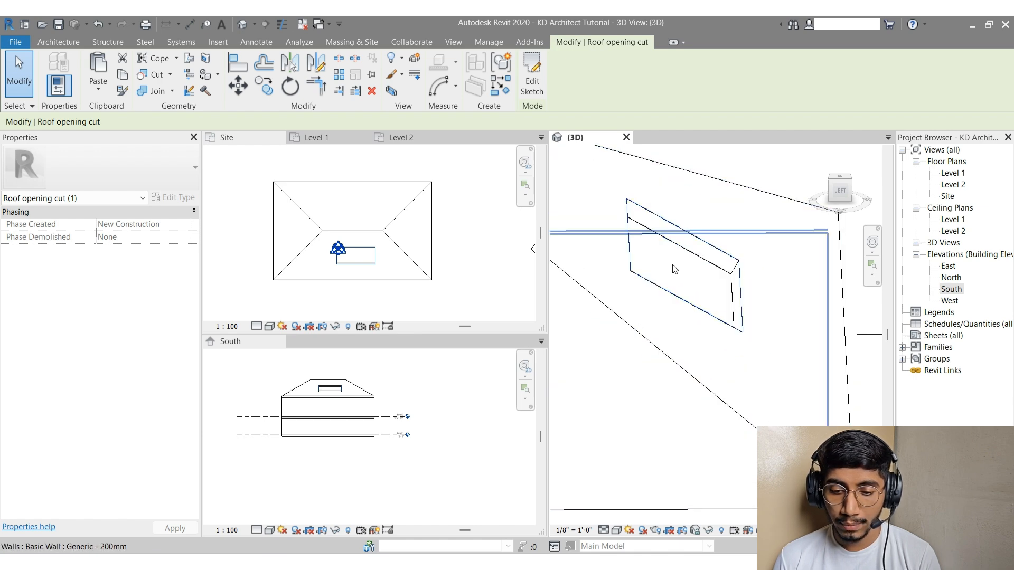
pyautogui.keyDown('shift'); pyautogui.moveTo(720, 257); pyautogui.dragTo(728, 317, button='middle'); pyautogui.keyUp('shift')
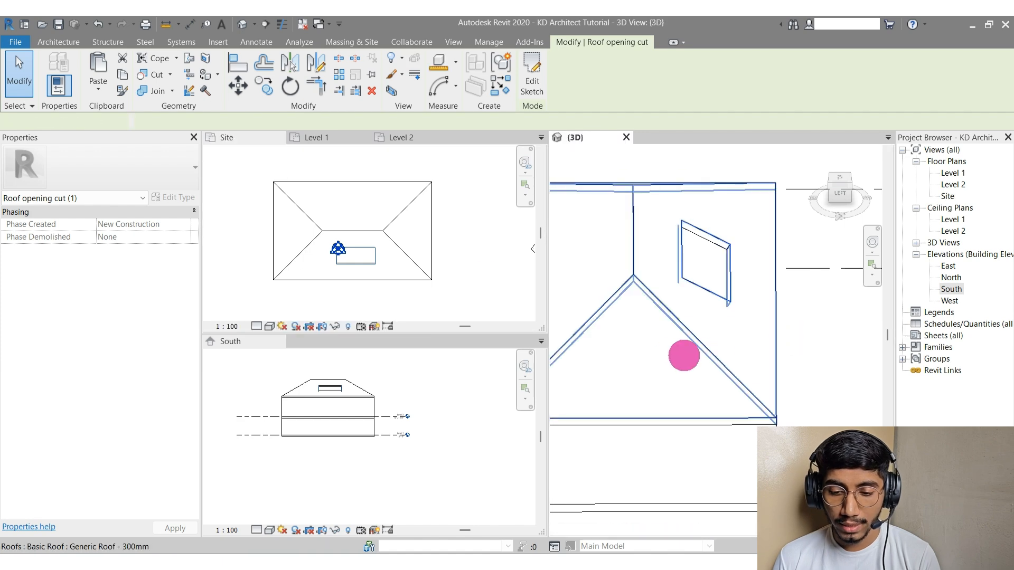
pyautogui.keyDown('shift'); pyautogui.moveTo(808, 385); pyautogui.dragTo(728, 311, button='middle'); pyautogui.keyUp('shift')
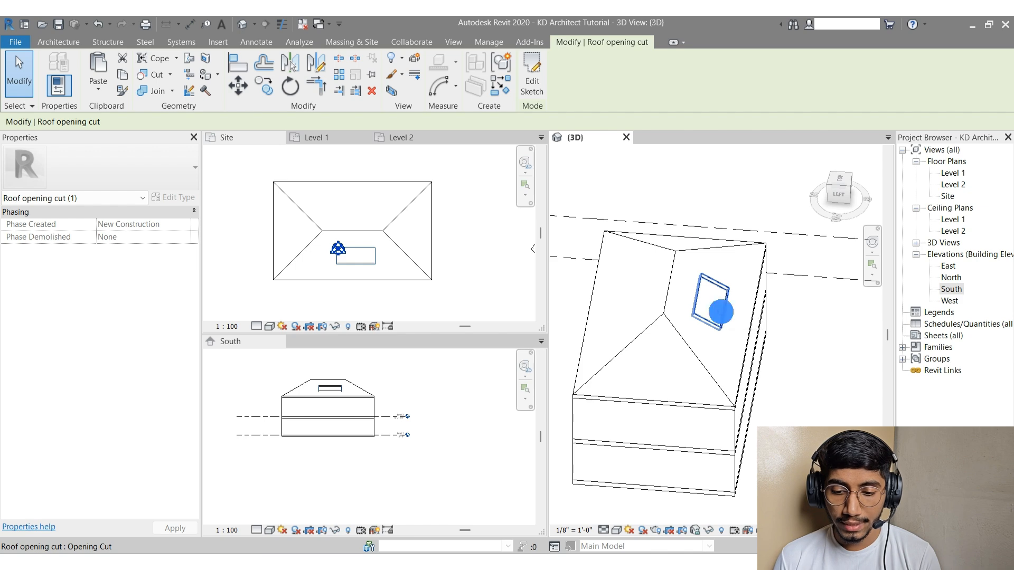
pyautogui.keyDown('shift'); pyautogui.moveTo(769, 360); pyautogui.dragTo(768, 361, button='middle'); pyautogui.keyUp('shift')
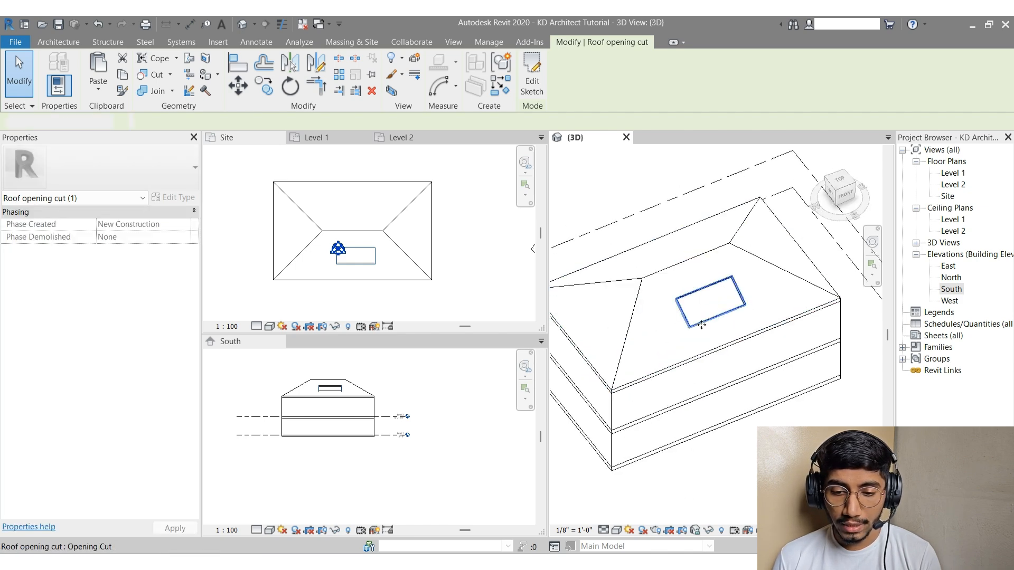
pyautogui.click(692, 343)
# Step: Start another By Face opening on the triangular left (west) slope of the hip roof
pyautogui.click(791, 93)
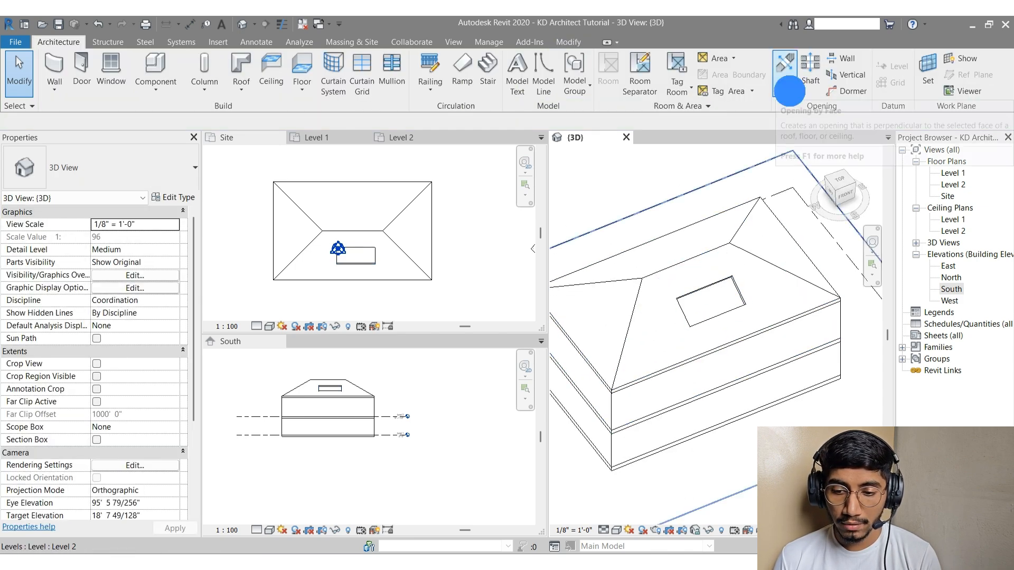
pyautogui.keyDown('shift'); pyautogui.moveTo(739, 390); pyautogui.dragTo(664, 366, button='middle'); pyautogui.keyUp('shift')
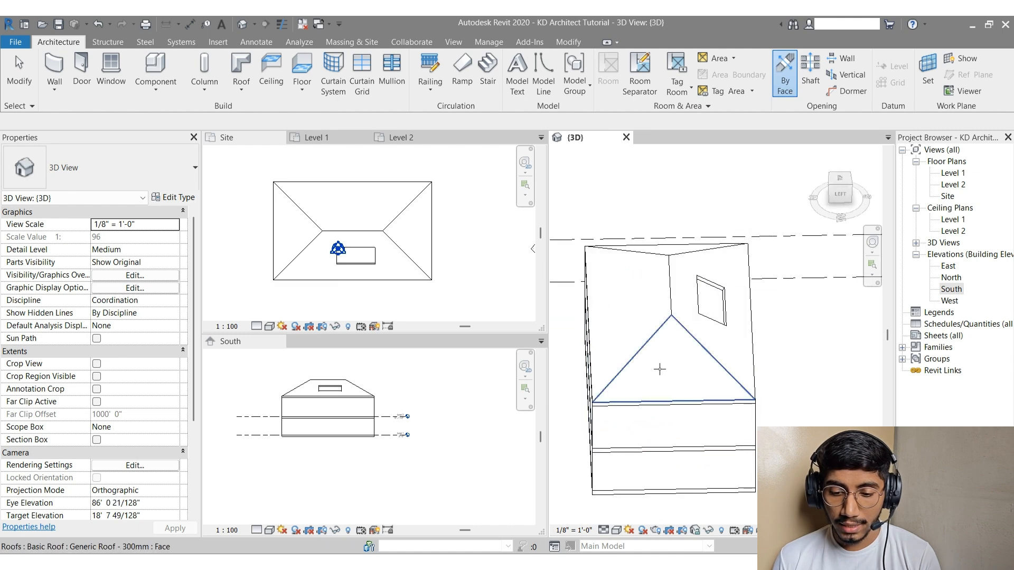
pyautogui.scroll(3, 667, 364)
pyautogui.click(667, 363)
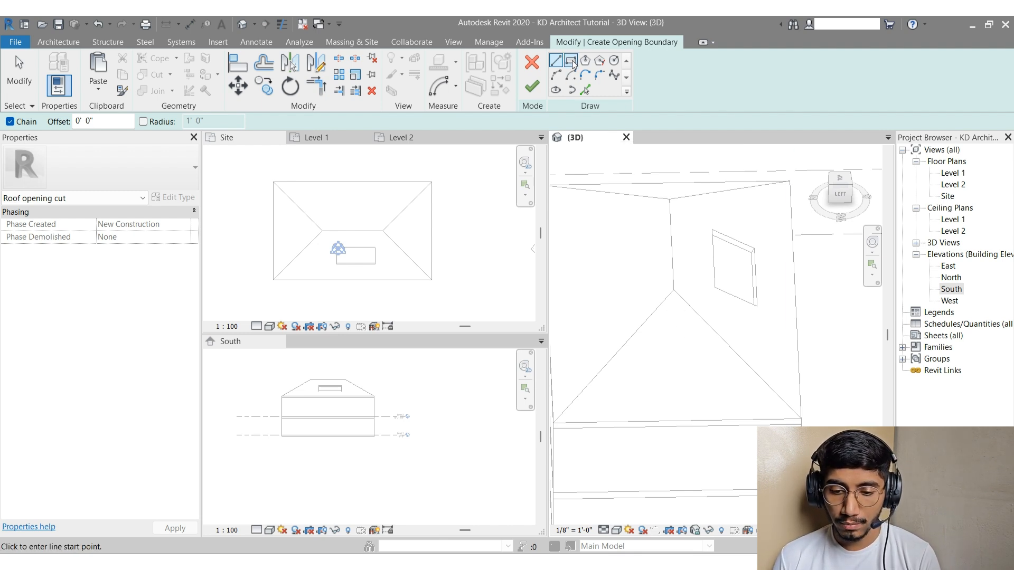
# Step: Sketch a circular opening boundary of about 5' radius in the middle of the triangular slope from the top view and finish the opening
pyautogui.click(613, 60)
pyautogui.scroll(1, 669, 362)
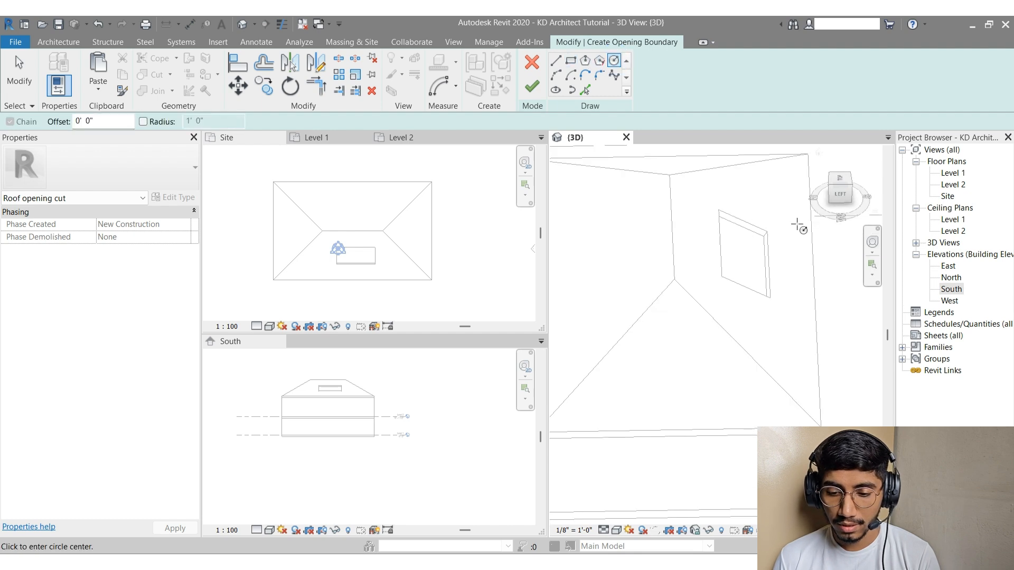
pyautogui.click(841, 180)
pyautogui.scroll(3, 708, 369)
pyautogui.click(662, 322)
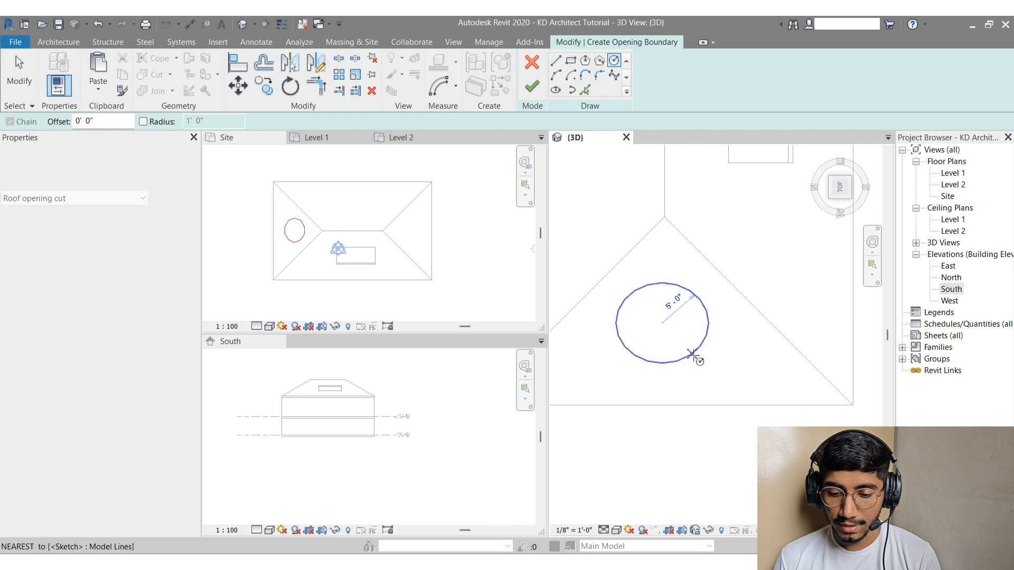
pyautogui.click(693, 355)
pyautogui.click(532, 86)
pyautogui.press('Escape')
# Step: Examine the circular opening's cut direction relative to the roof slope from the side, then view the whole roof from the top
pyautogui.keyDown('shift'); pyautogui.moveTo(727, 367); pyautogui.dragTo(717, 319, button='middle'); pyautogui.keyUp('shift')
pyautogui.click(616, 319)
pyautogui.keyDown('shift'); pyautogui.moveTo(618, 320); pyautogui.dragTo(698, 341, button='middle'); pyautogui.keyUp('shift')
pyautogui.moveTo(698, 341); pyautogui.dragTo(688, 421, button='middle')
pyautogui.press('Escape')
pyautogui.click(690, 351)
pyautogui.keyDown('shift'); pyautogui.moveTo(690, 351); pyautogui.dragTo(779, 347, button='middle'); pyautogui.keyUp('shift')
pyautogui.scroll(5, 706, 304)
pyautogui.keyDown('shift'); pyautogui.moveTo(705, 305); pyautogui.dragTo(686, 274, button='middle'); pyautogui.keyUp('shift')
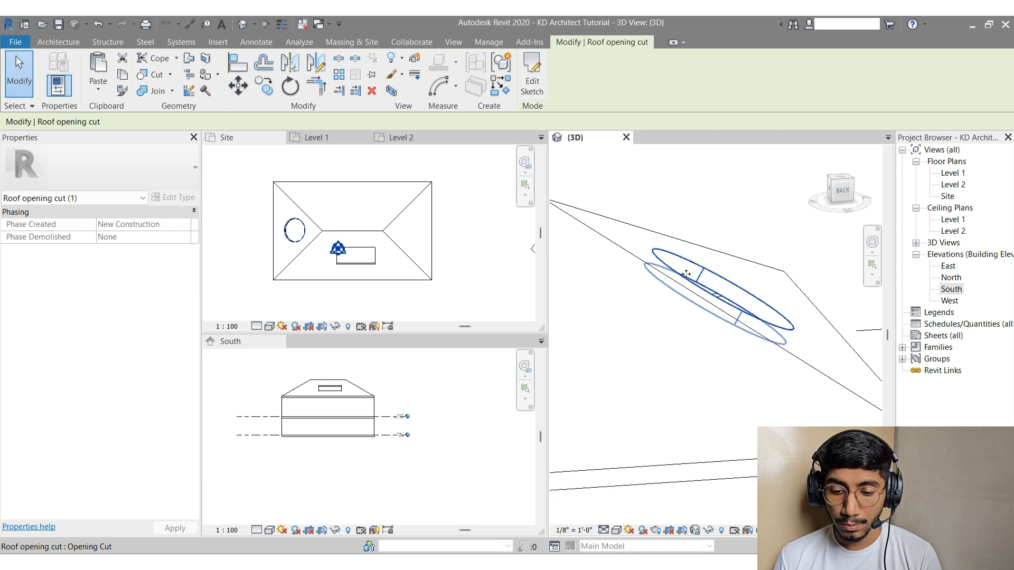
pyautogui.scroll(-3, 750, 290)
pyautogui.keyDown('shift'); pyautogui.moveTo(769, 293); pyautogui.dragTo(609, 373, button='middle'); pyautogui.keyUp('shift')
pyautogui.scroll(-4, 722, 333)
pyautogui.keyDown('shift'); pyautogui.moveTo(787, 383); pyautogui.dragTo(708, 328, button='middle'); pyautogui.keyUp('shift')
pyautogui.click(842, 190)
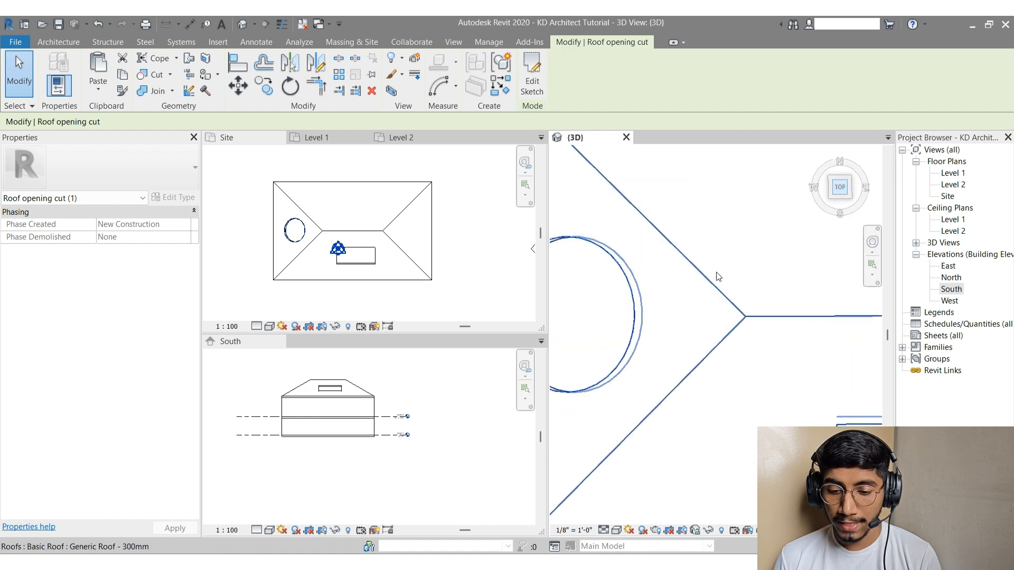
pyautogui.scroll(2, 681, 286)
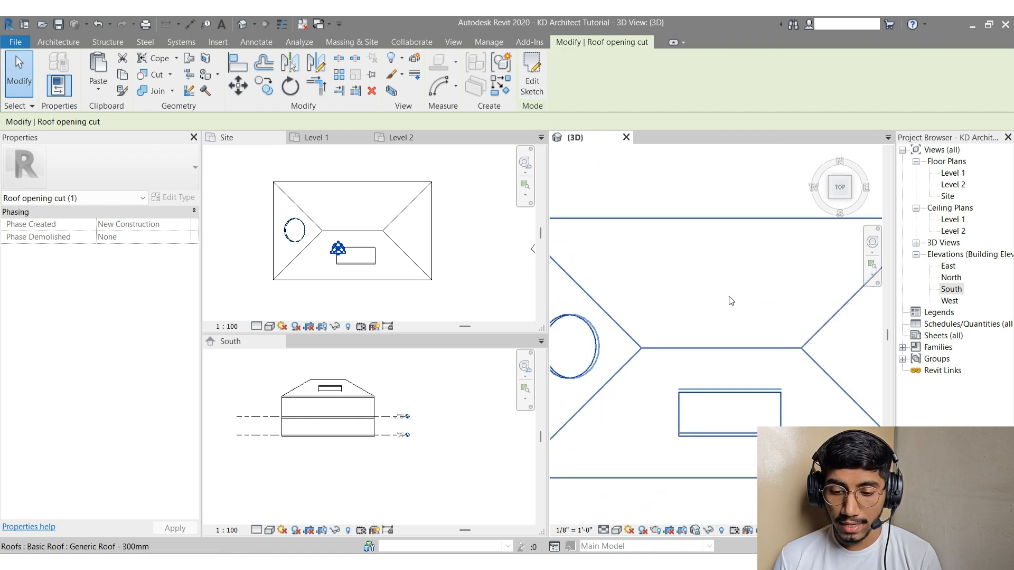
pyautogui.scroll(-2, 649, 272)
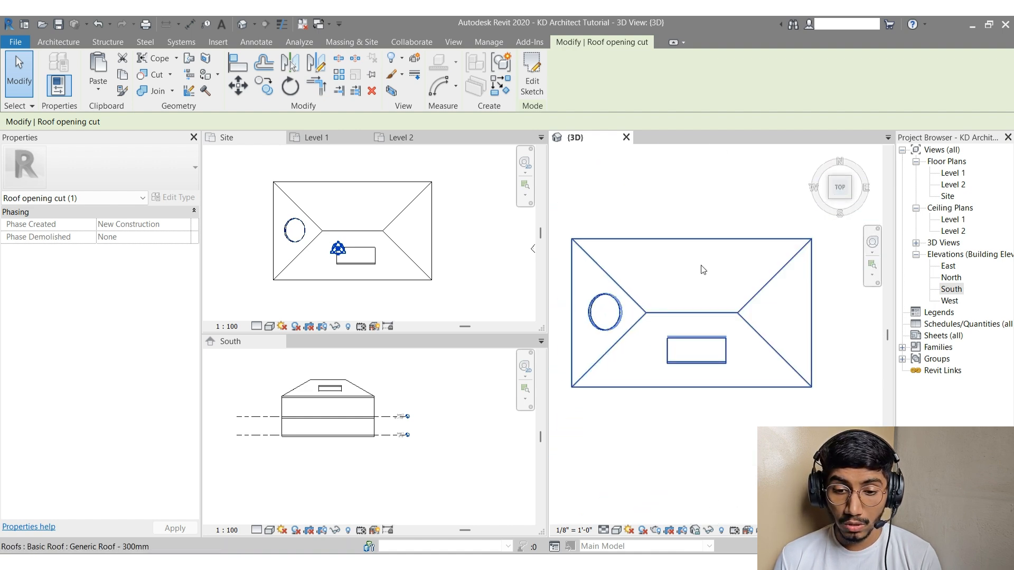
pyautogui.click(58, 42)
pyautogui.click(848, 74)
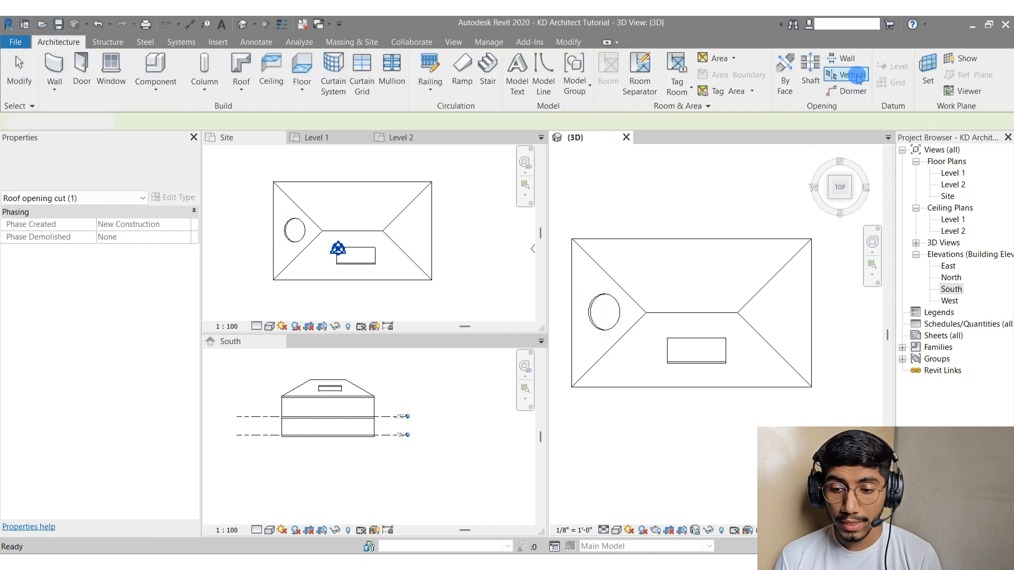
pyautogui.scroll(2, 727, 275)
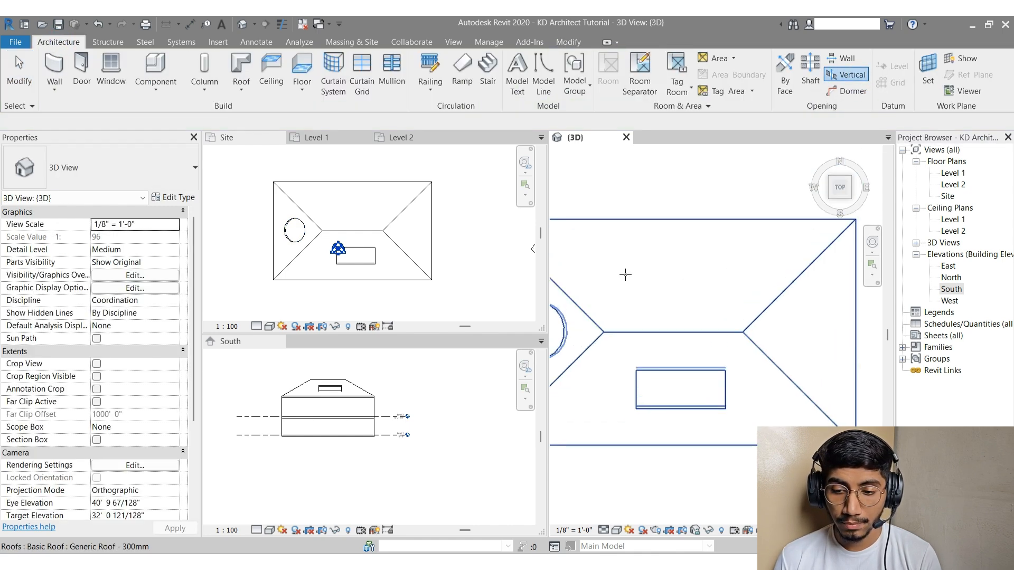
pyautogui.click(842, 75)
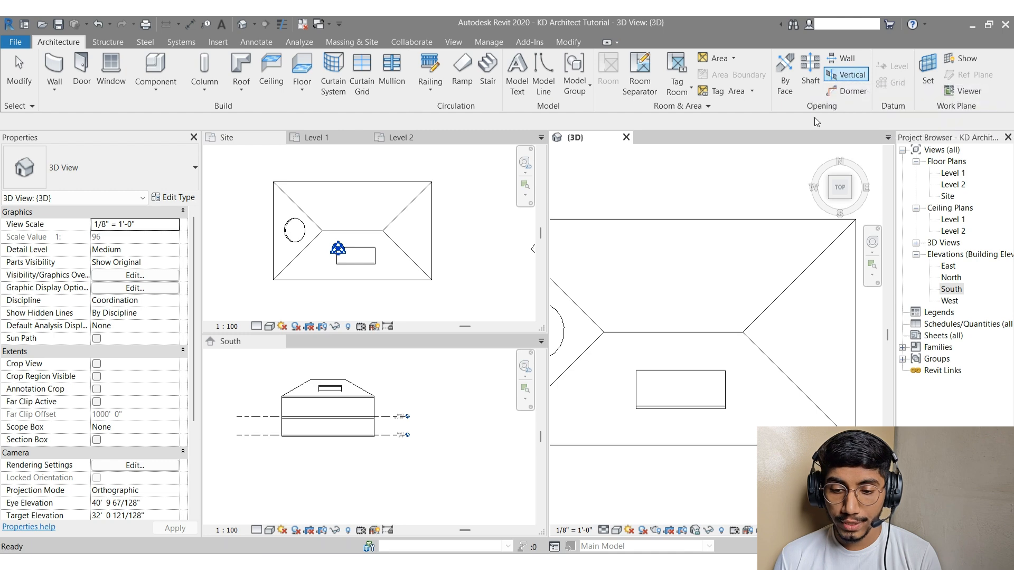
pyautogui.scroll(-2, 724, 256)
pyautogui.moveTo(724, 255); pyautogui.dragTo(757, 244, button='middle')
pyautogui.click(711, 254)
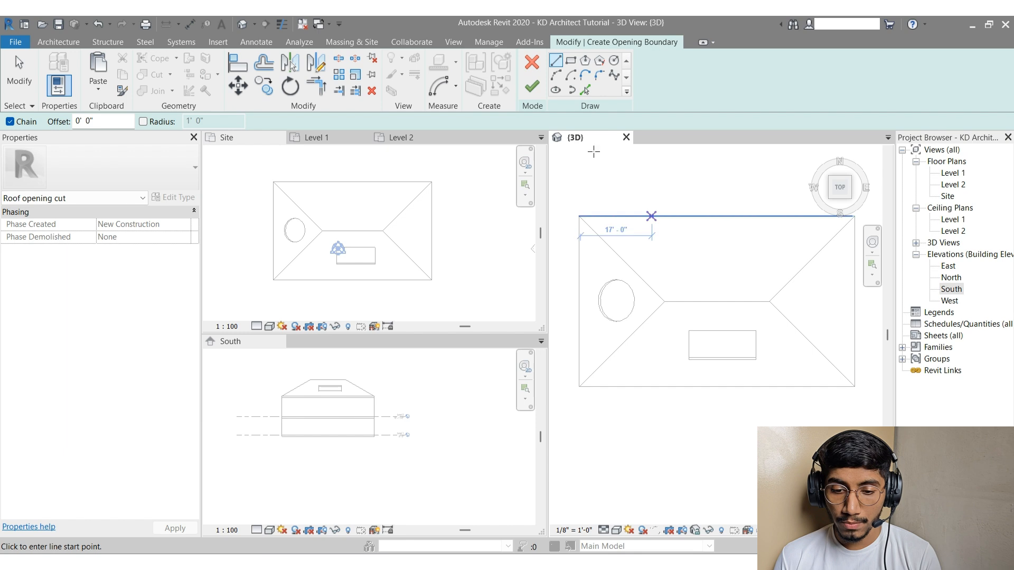
pyautogui.click(532, 62)
# Step: Cut a rectangular Vertical opening through the middle of the hip roof's north slope, between the ridge and the eave
pyautogui.click(784, 74)
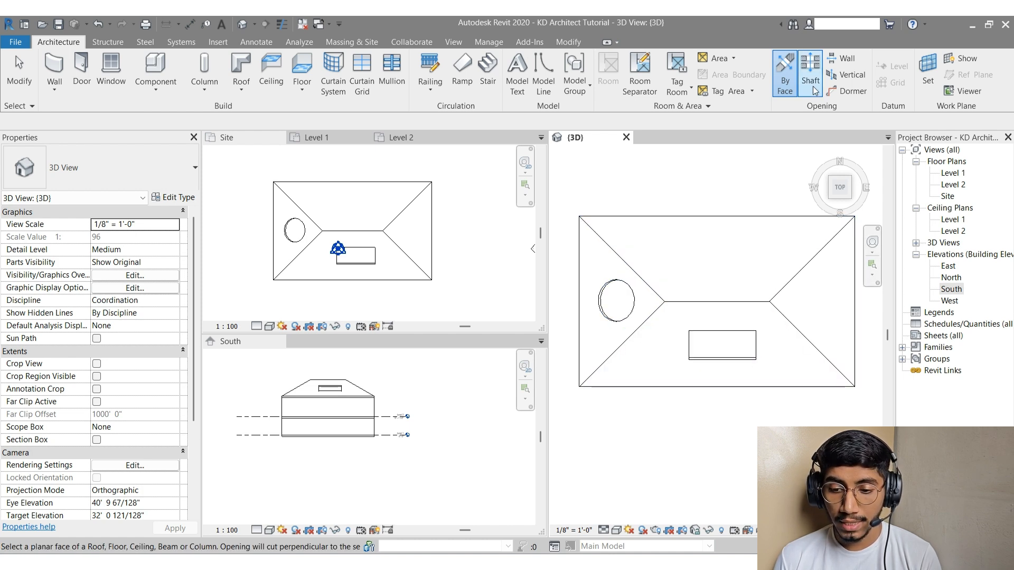
pyautogui.click(846, 74)
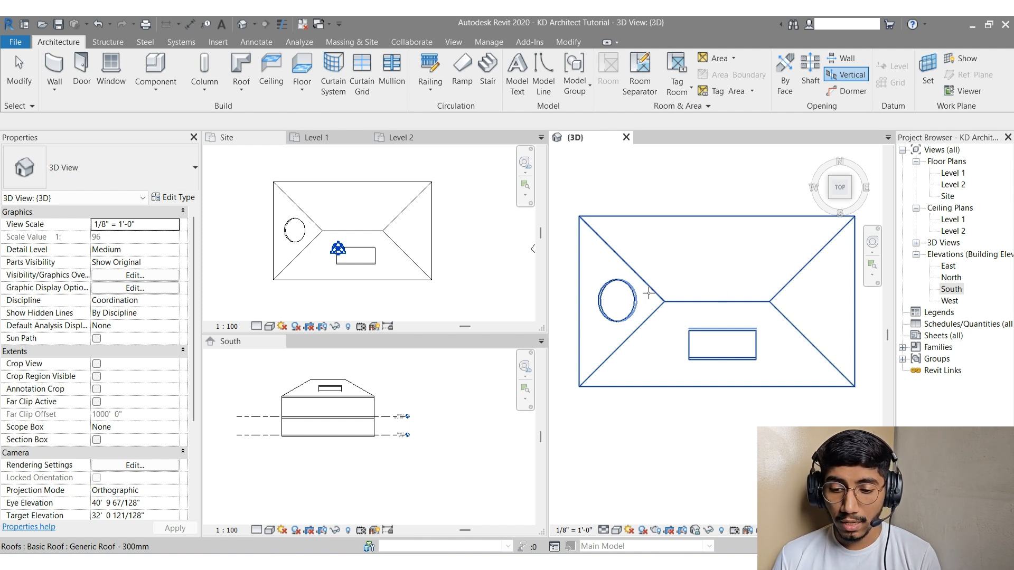
pyautogui.click(715, 271)
pyautogui.click(571, 61)
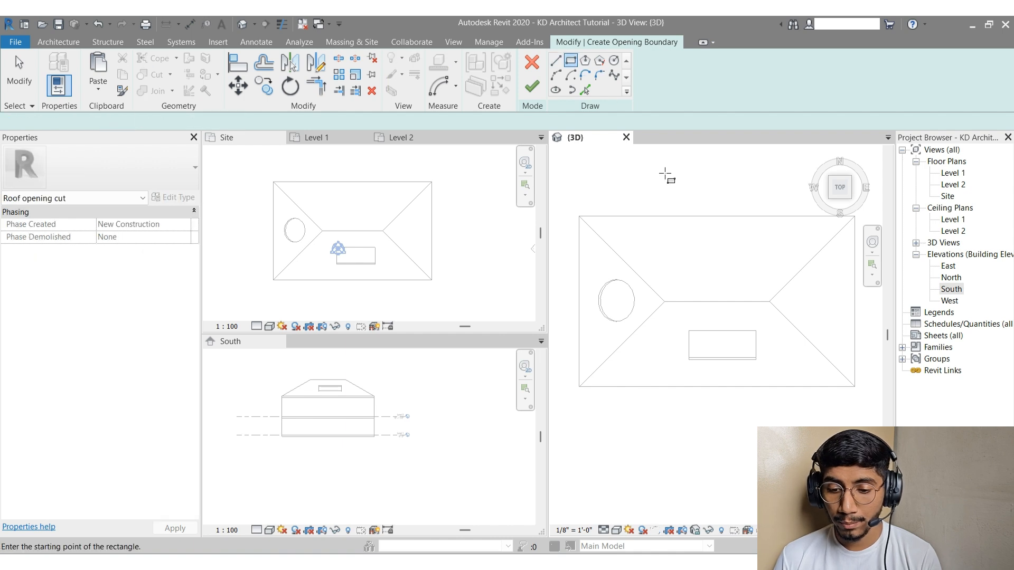
pyautogui.click(679, 230)
pyautogui.click(768, 271)
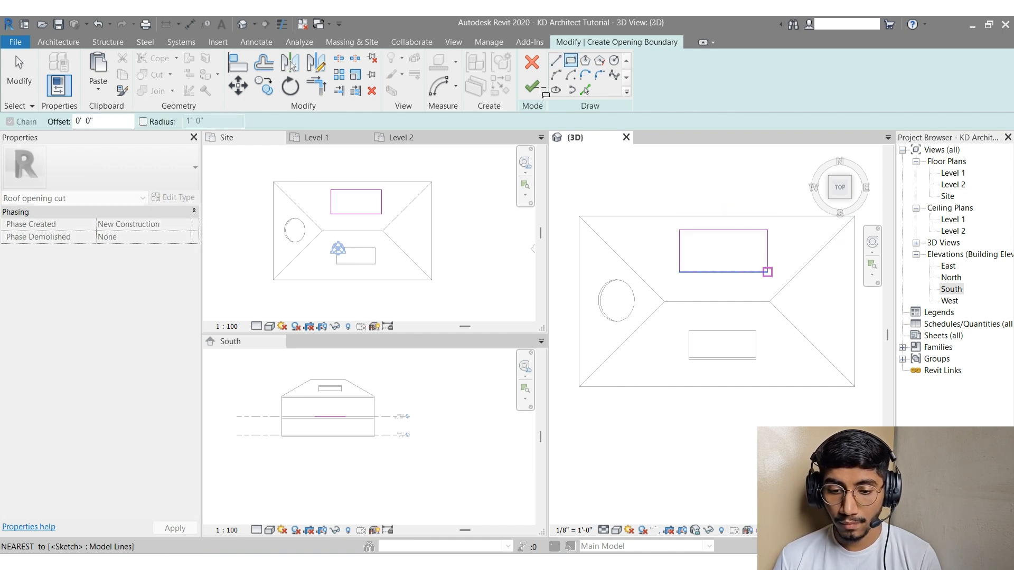
pyautogui.click(532, 86)
# Step: Draw a north-south building section line in the Site plan that passes through both rectangular roof openings
pyautogui.keyDown('shift'); pyautogui.moveTo(733, 348); pyautogui.dragTo(784, 308, button='middle'); pyautogui.keyUp('shift')
pyautogui.scroll(5, 738, 242)
pyautogui.scroll(-4, 739, 327)
pyautogui.keyDown('shift'); pyautogui.moveTo(665, 344); pyautogui.dragTo(710, 423, button='middle'); pyautogui.keyUp('shift')
pyautogui.click(475, 280)
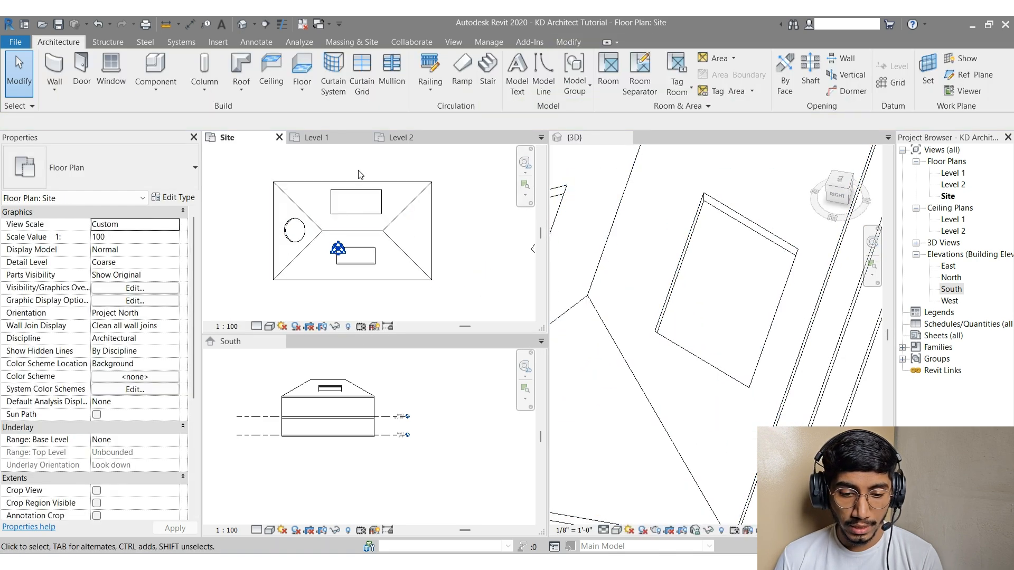
pyautogui.click(264, 24)
pyautogui.click(359, 156)
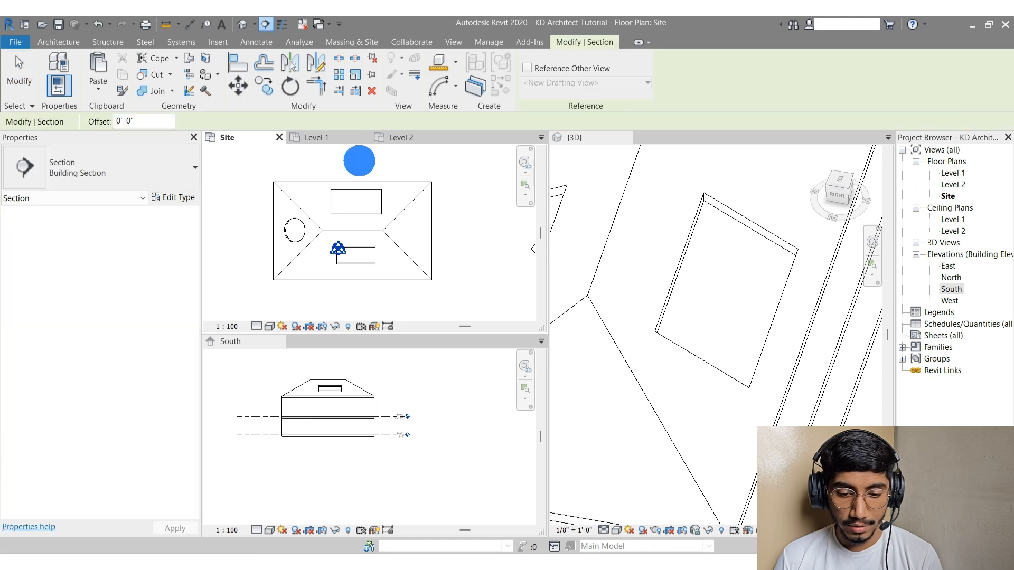
pyautogui.click(359, 284)
pyautogui.press('Escape')
pyautogui.press('Escape')
# Step: Open the new section line's view and arrange it as a separate pane above the 3D view
pyautogui.click(360, 182)
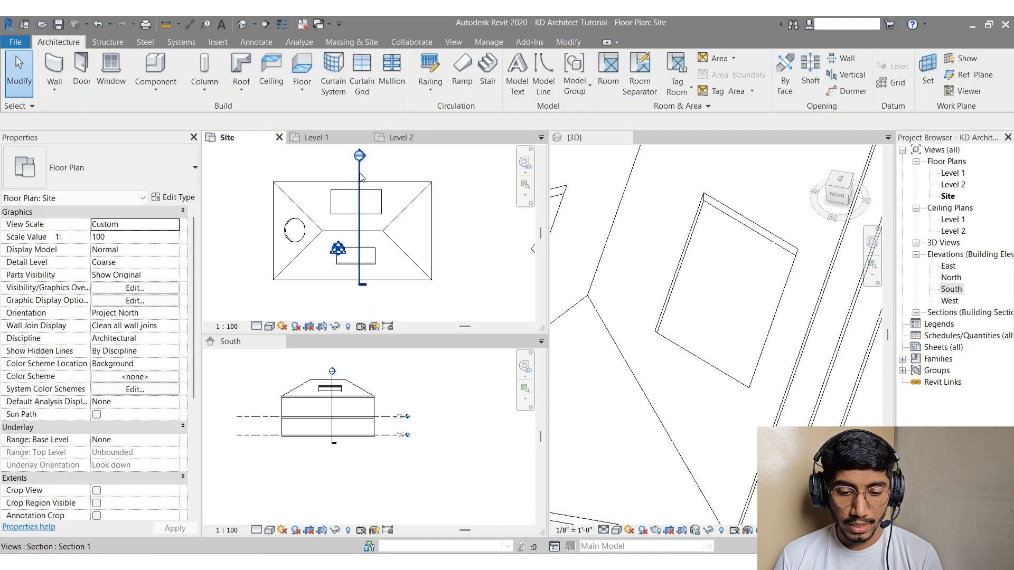
pyautogui.rightClick(377, 148)
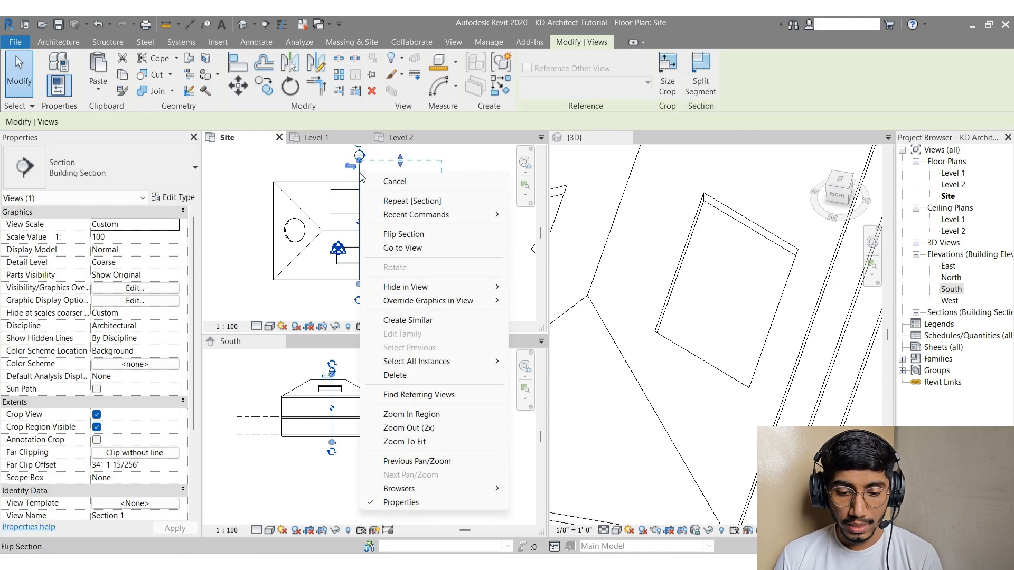
pyautogui.click(412, 247)
pyautogui.moveTo(406, 138); pyautogui.dragTo(651, 156)
# Step: Examine in the section how the By Face and Vertical openings' end cuts are angled relative to the roof slope
pyautogui.scroll(-2, 627, 188)
pyautogui.scroll(-5, 702, 414)
pyautogui.scroll(5, 629, 201)
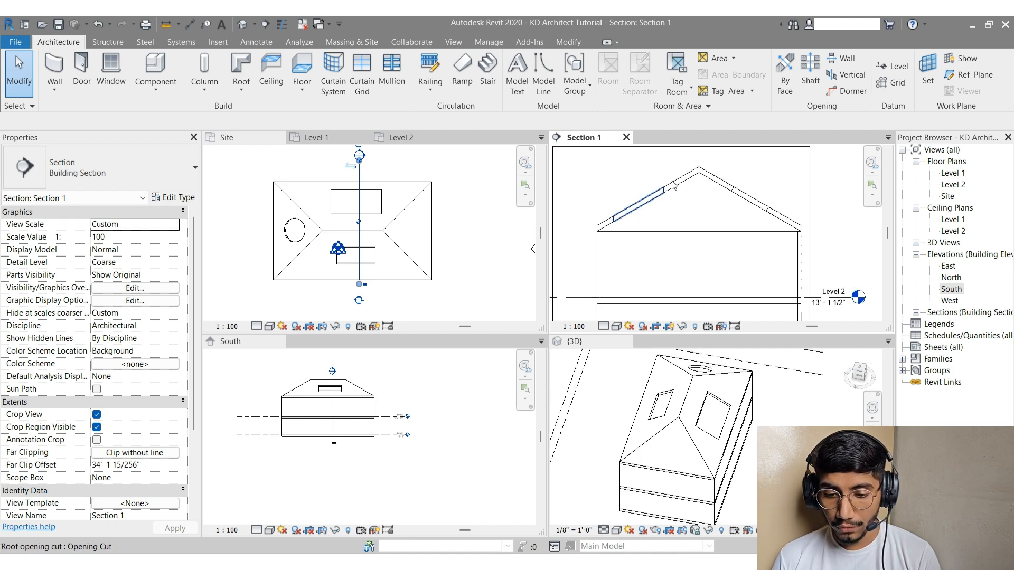
pyautogui.moveTo(807, 223); pyautogui.dragTo(750, 224, button='middle')
pyautogui.scroll(1, 760, 204)
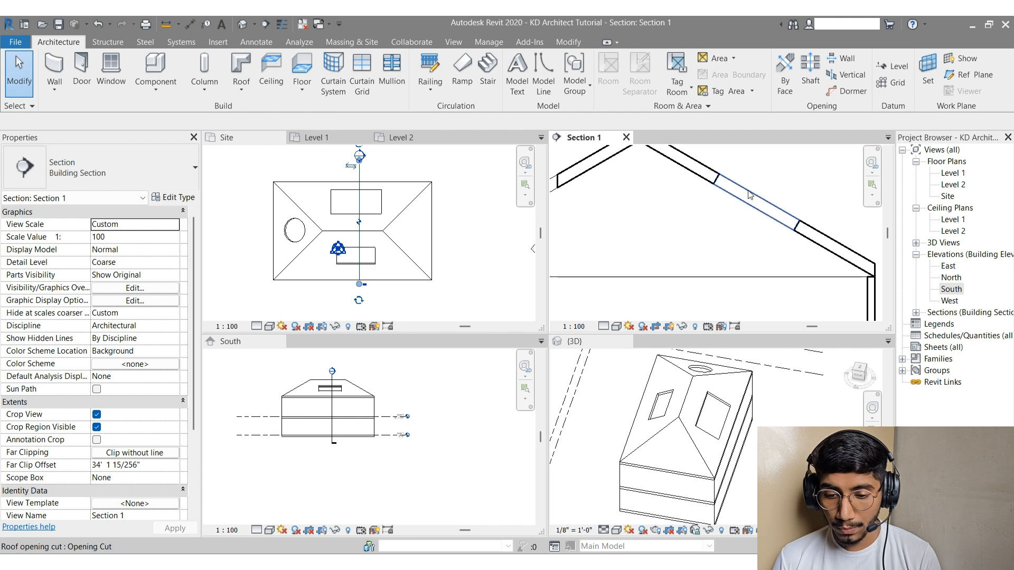
pyautogui.scroll(3, 738, 196)
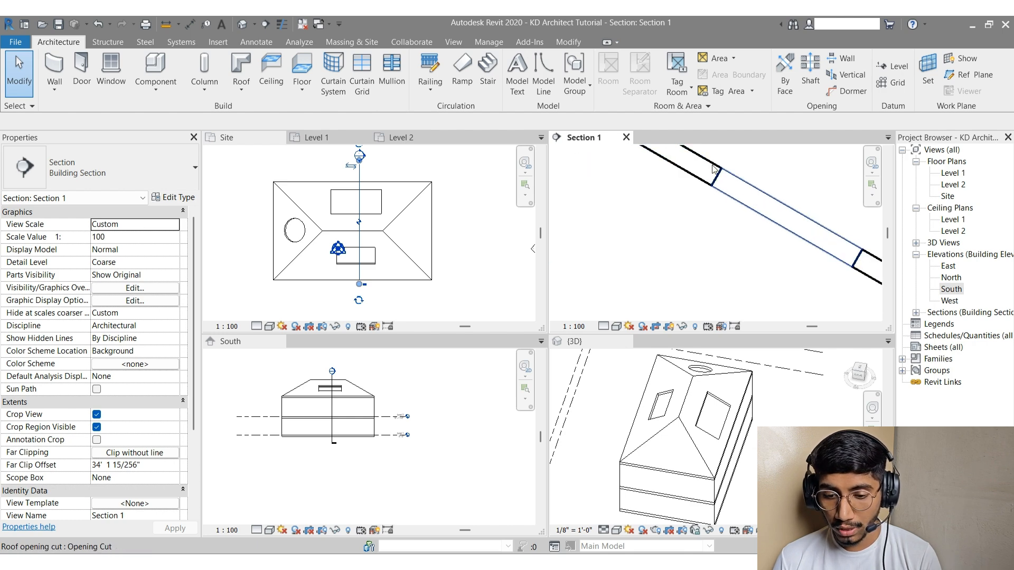
pyautogui.scroll(-5, 748, 193)
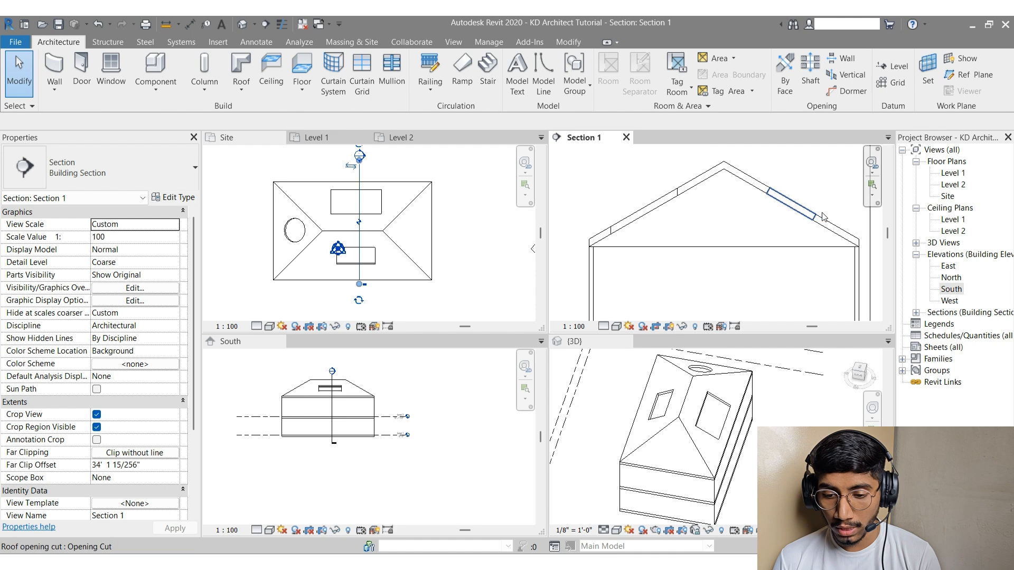
pyautogui.scroll(4, 713, 212)
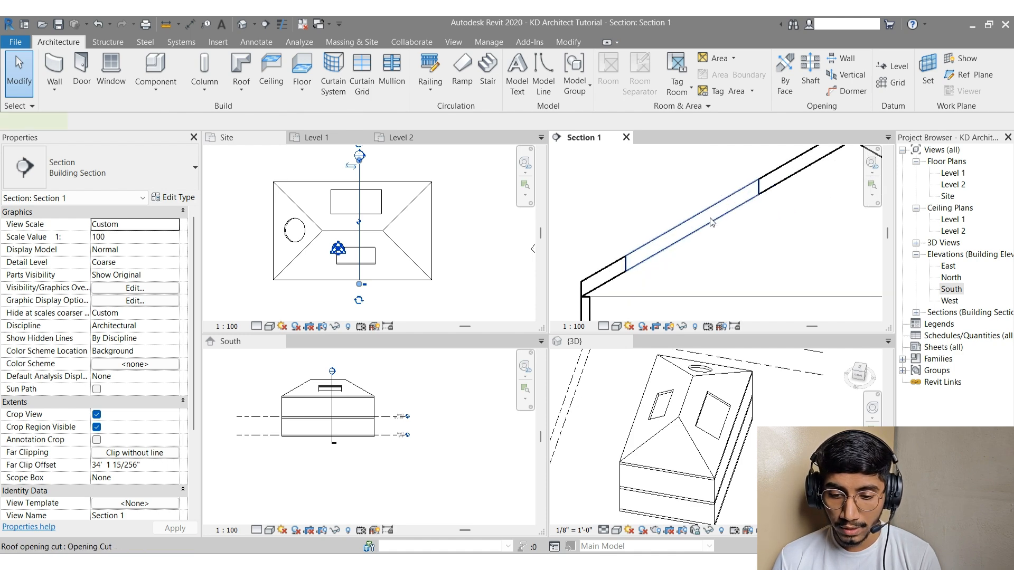
pyautogui.click(713, 221)
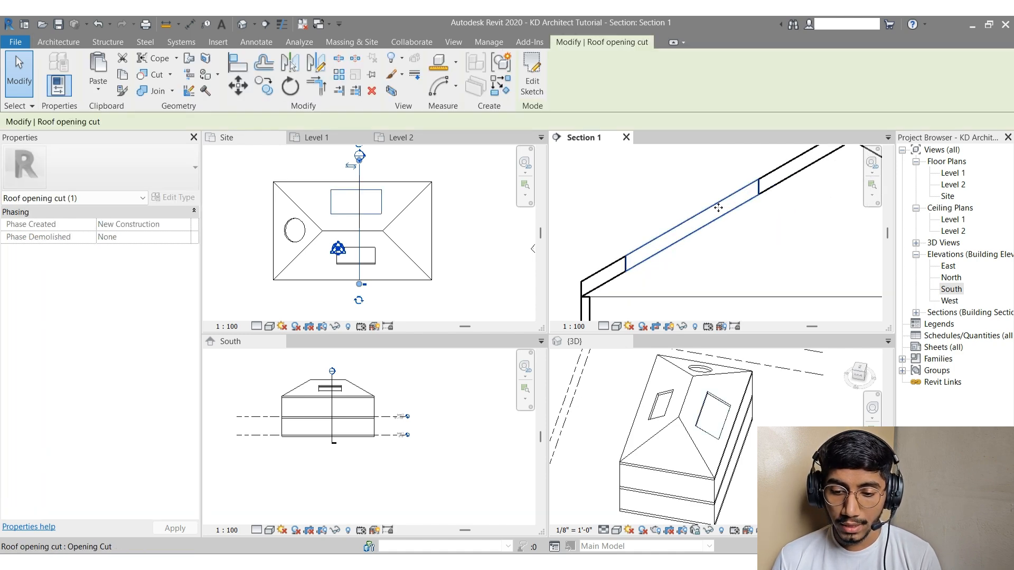
pyautogui.scroll(-4, 730, 210)
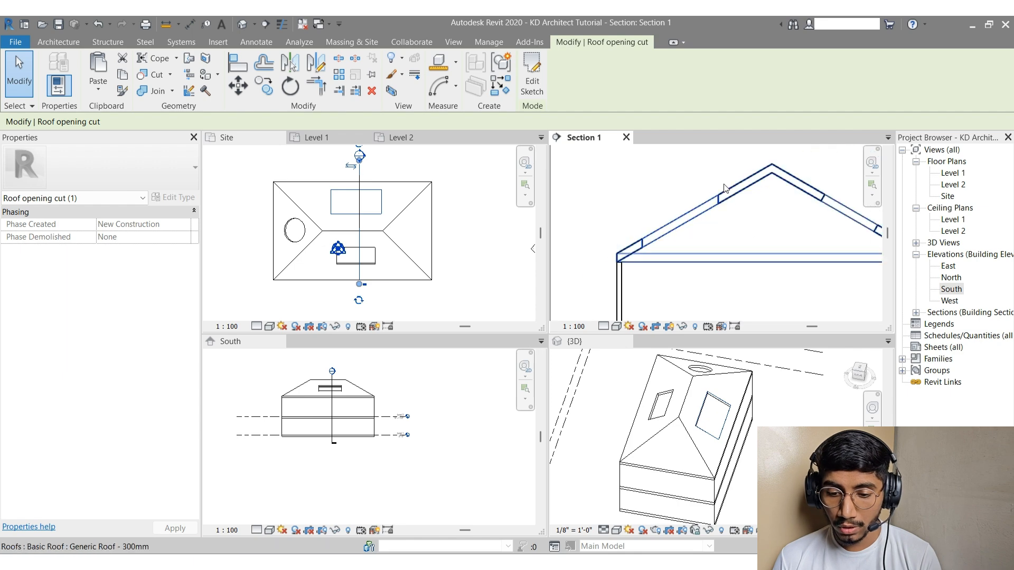
pyautogui.scroll(-3, 713, 241)
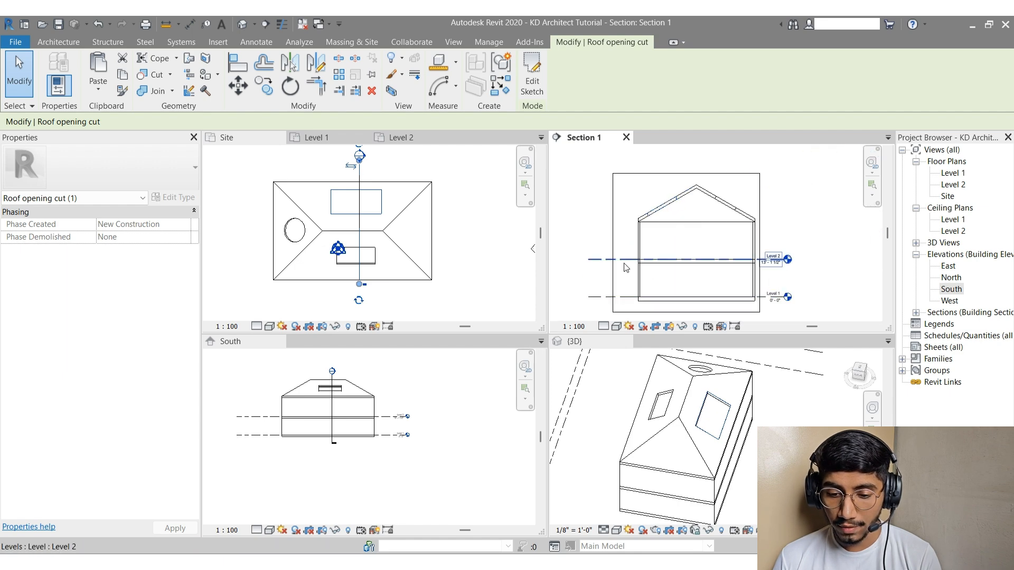
# Step: Draw a vertical detail line in the section, in Thin Lines style, from the Vertical opening's lower edge down to Level 2
pyautogui.click(654, 260)
pyautogui.scroll(4, 656, 243)
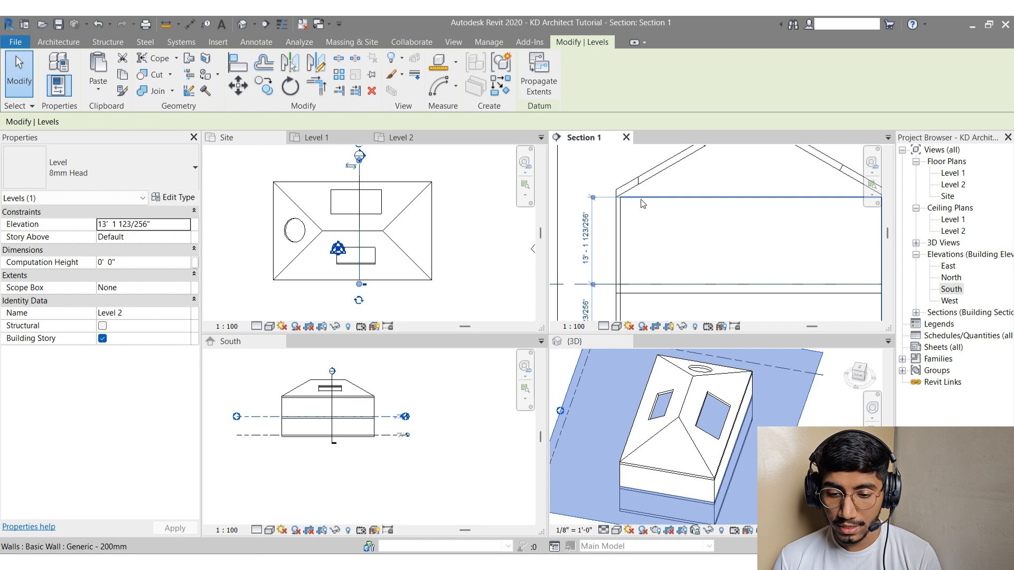
pyautogui.click(637, 214)
pyautogui.press('d')
pyautogui.press('l')
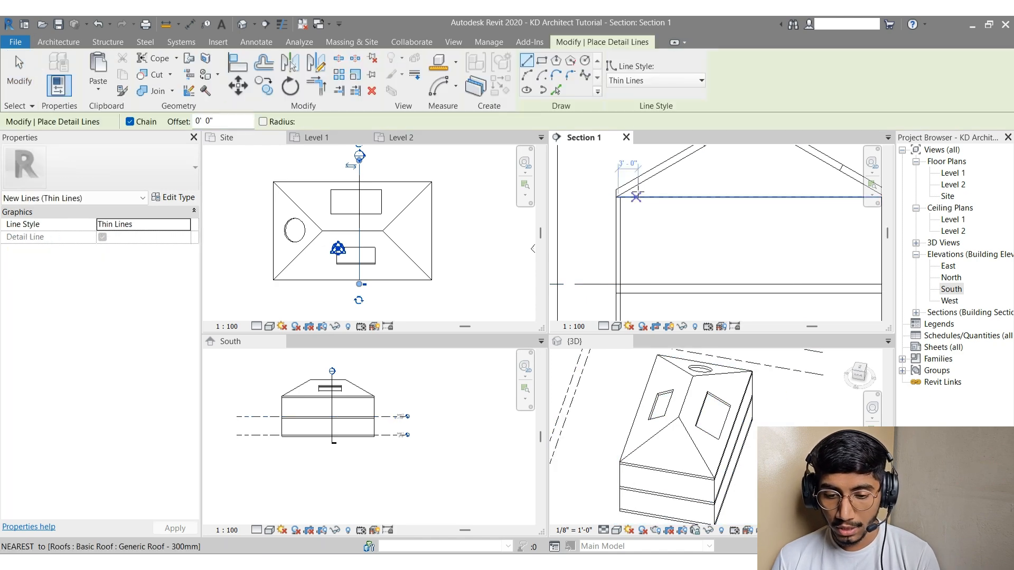
pyautogui.click(638, 185)
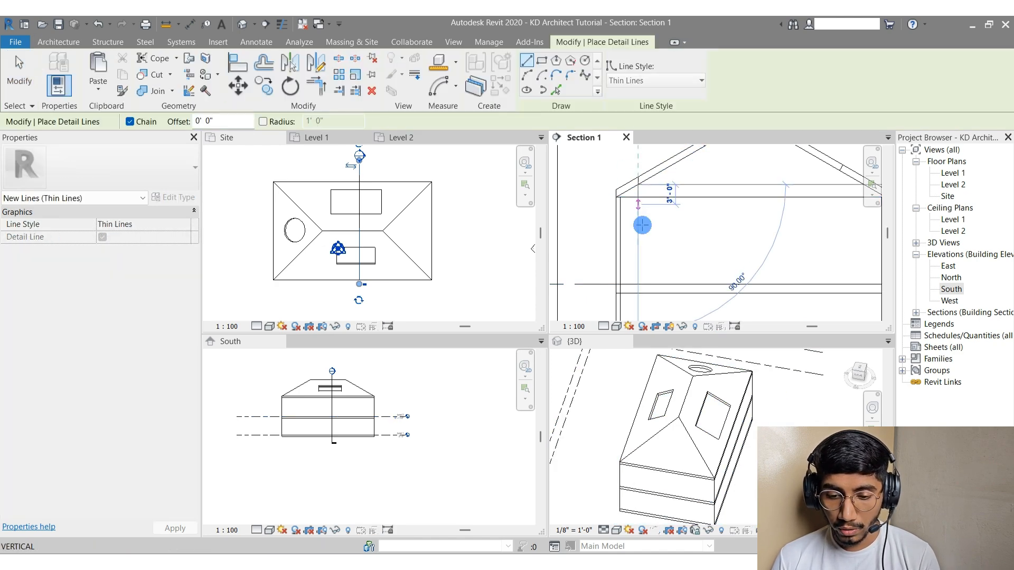
pyautogui.click(636, 283)
pyautogui.press('Escape')
pyautogui.press('Escape')
# Step: Compare the Vertical opening's cut edges with the vertical detail line and with the By Face opening on the opposite slope
pyautogui.scroll(-5, 681, 222)
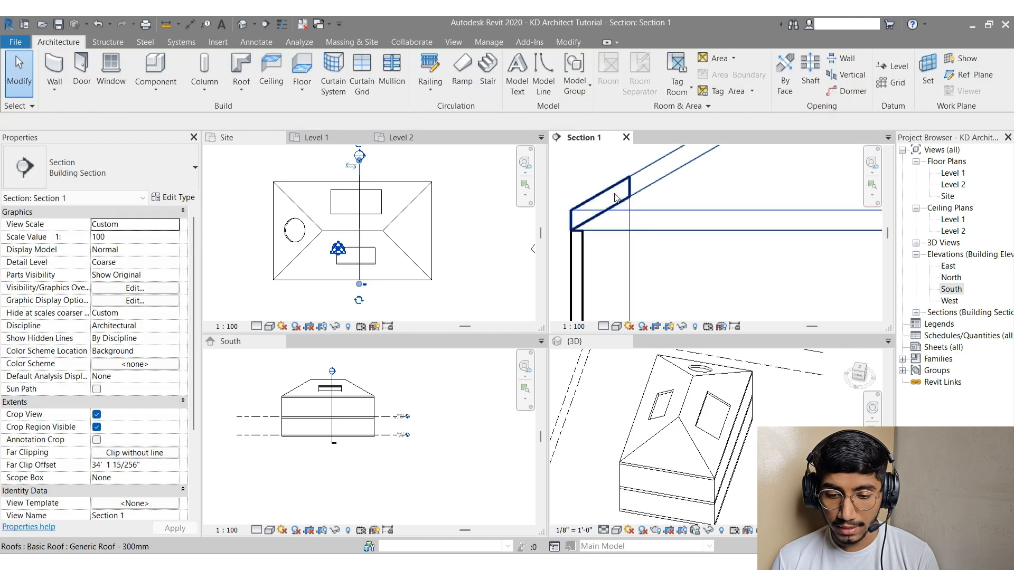
pyautogui.scroll(3, 682, 222)
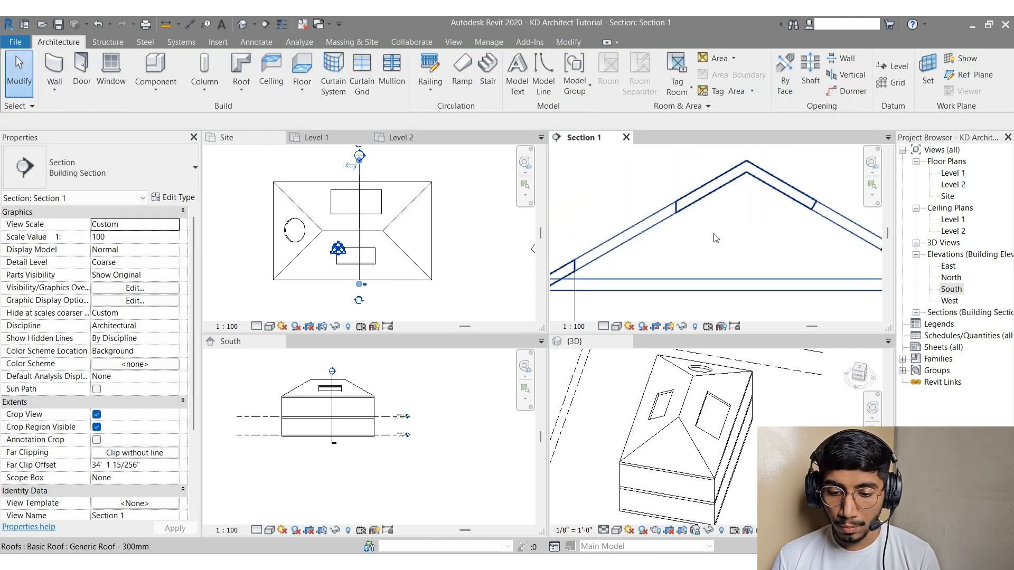
pyautogui.scroll(-3, 674, 211)
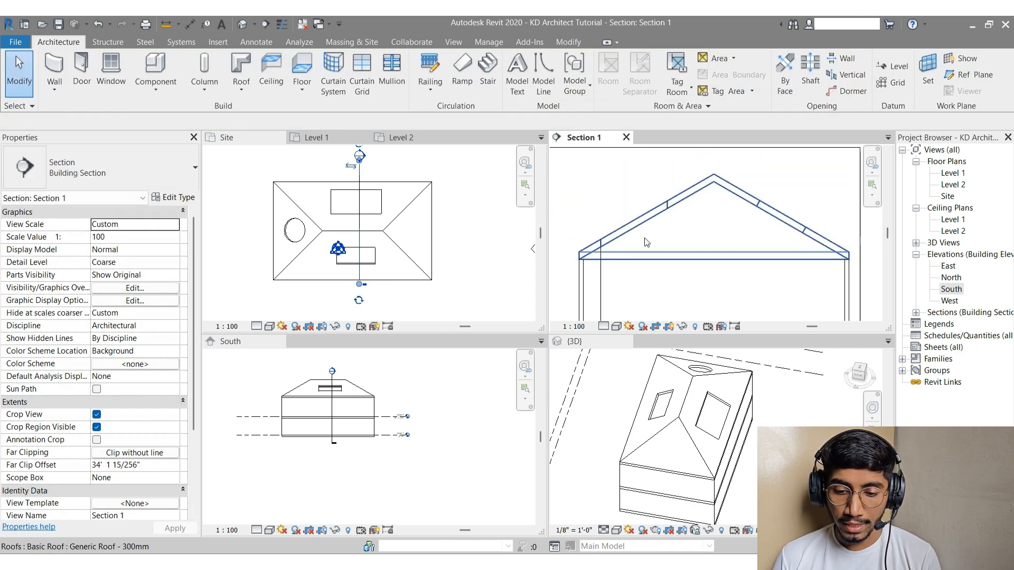
pyautogui.moveTo(647, 243); pyautogui.dragTo(661, 203, button='middle')
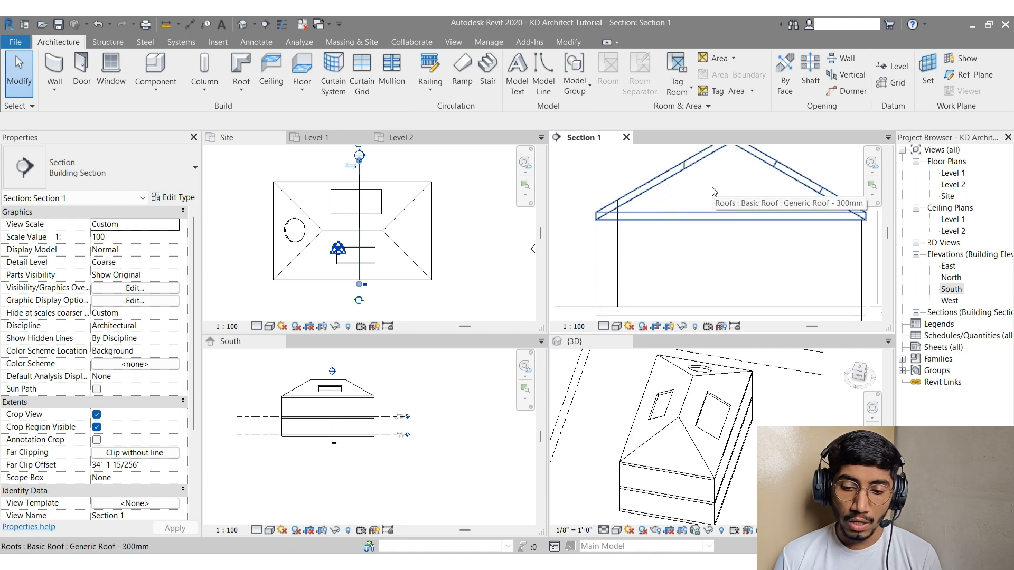